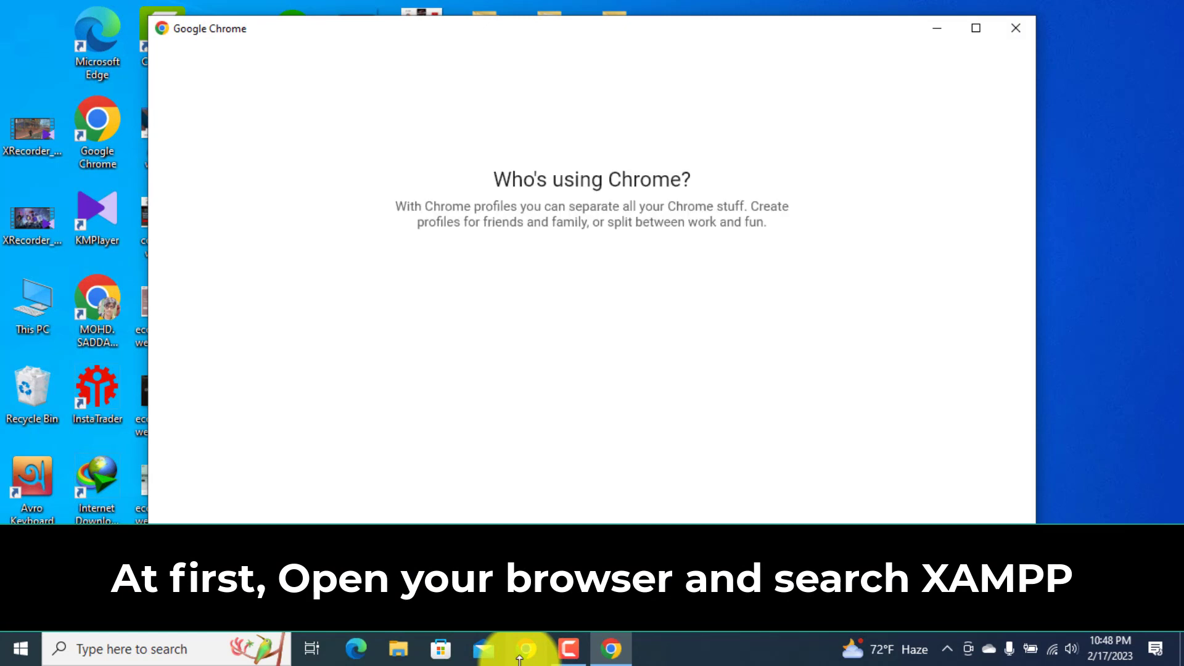
Open a Chrome profile and search Google for xampp.
click(796, 288)
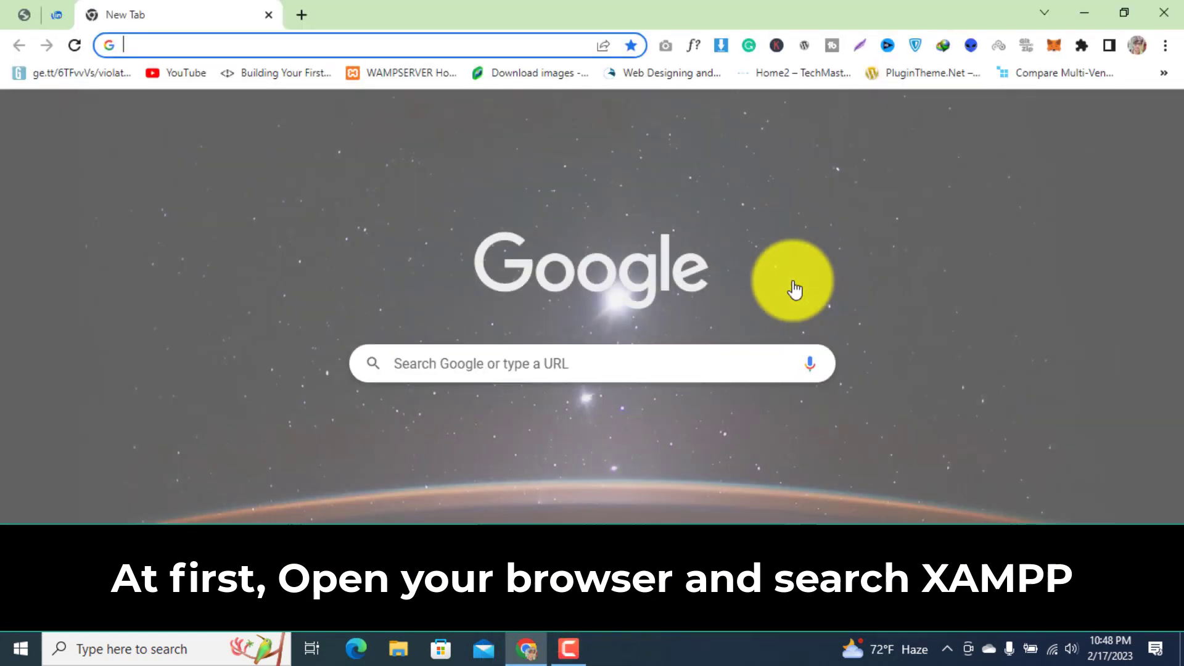
text(xampp)
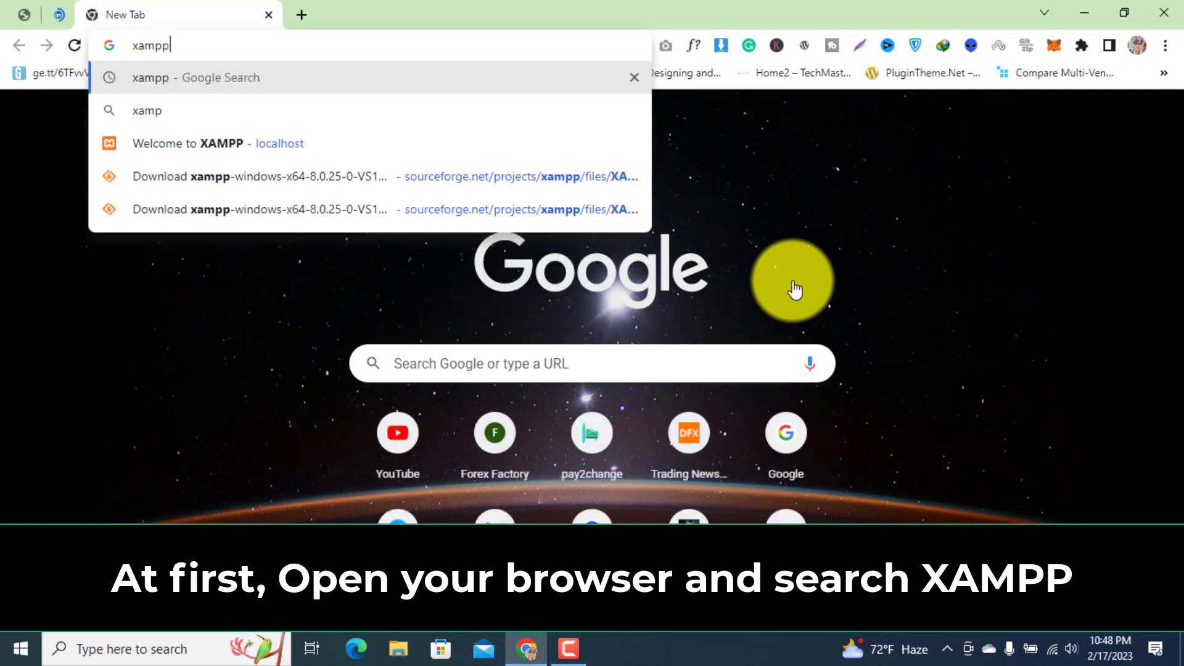
key(Return)
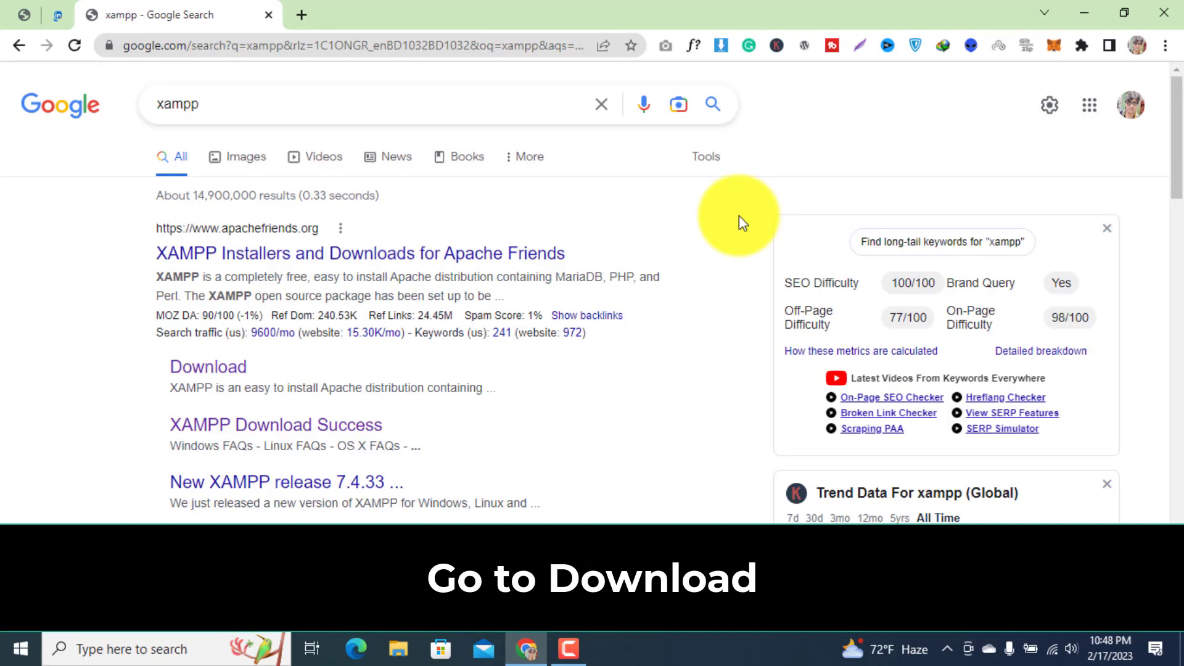
Open the XAMPP download page and download the 8.0.25 / PHP 8.0.25 Windows 64-bit installer.
click(200, 375)
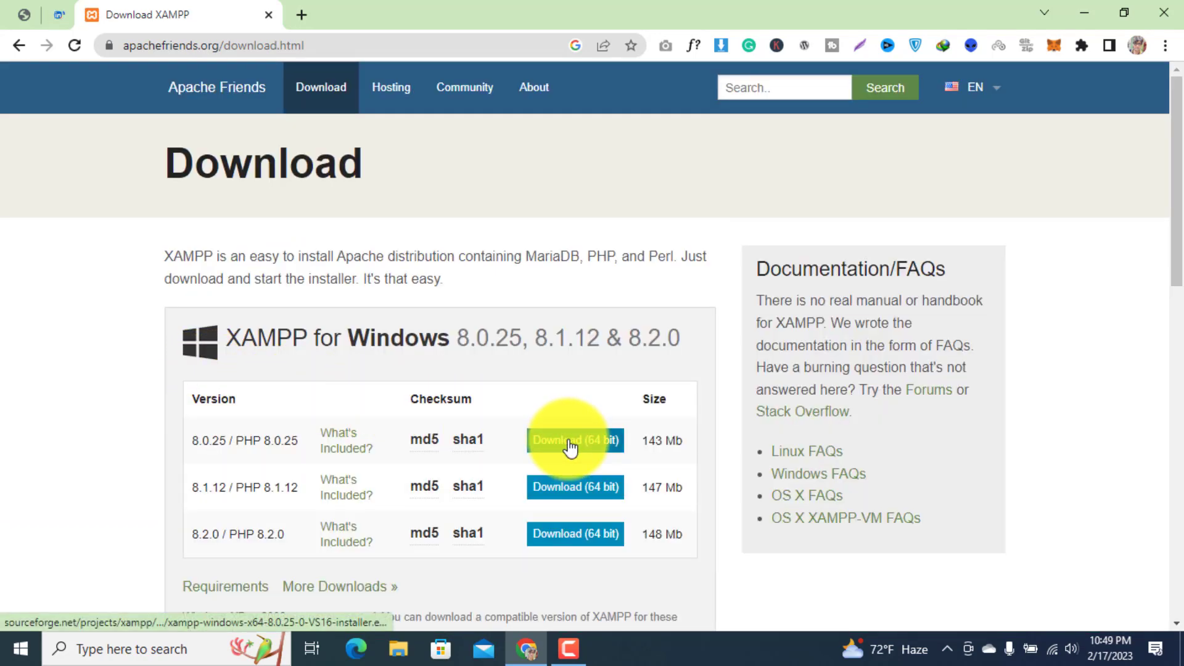
drag(1176, 235, 1167, 477)
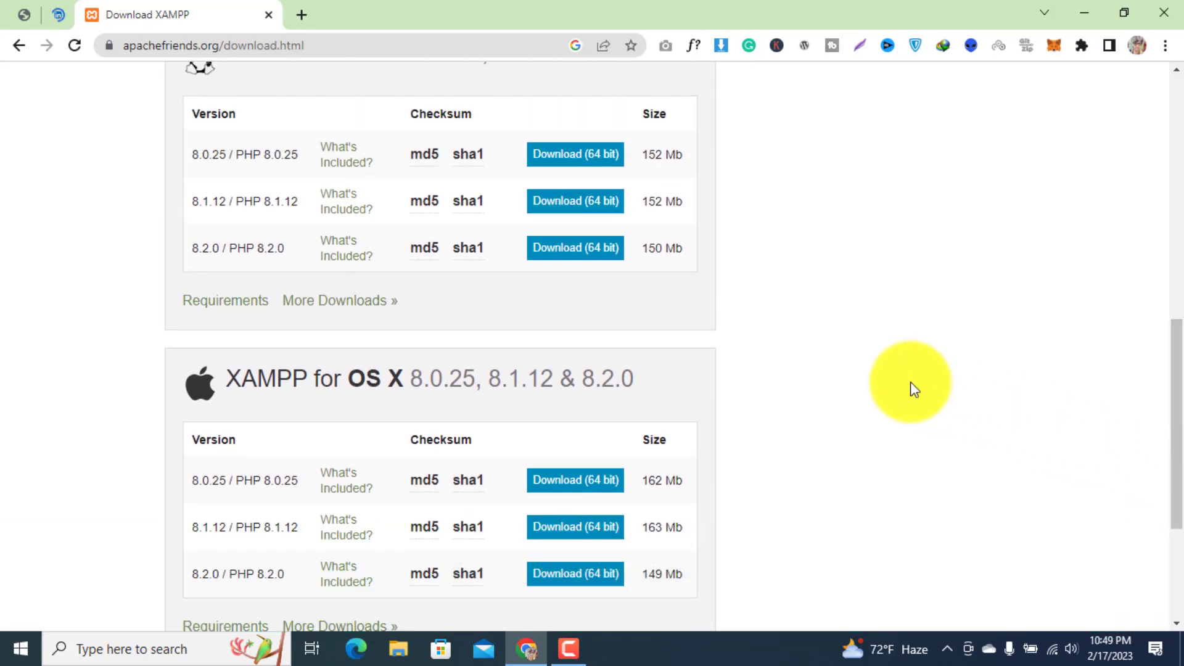
scroll(910, 390, up, 6)
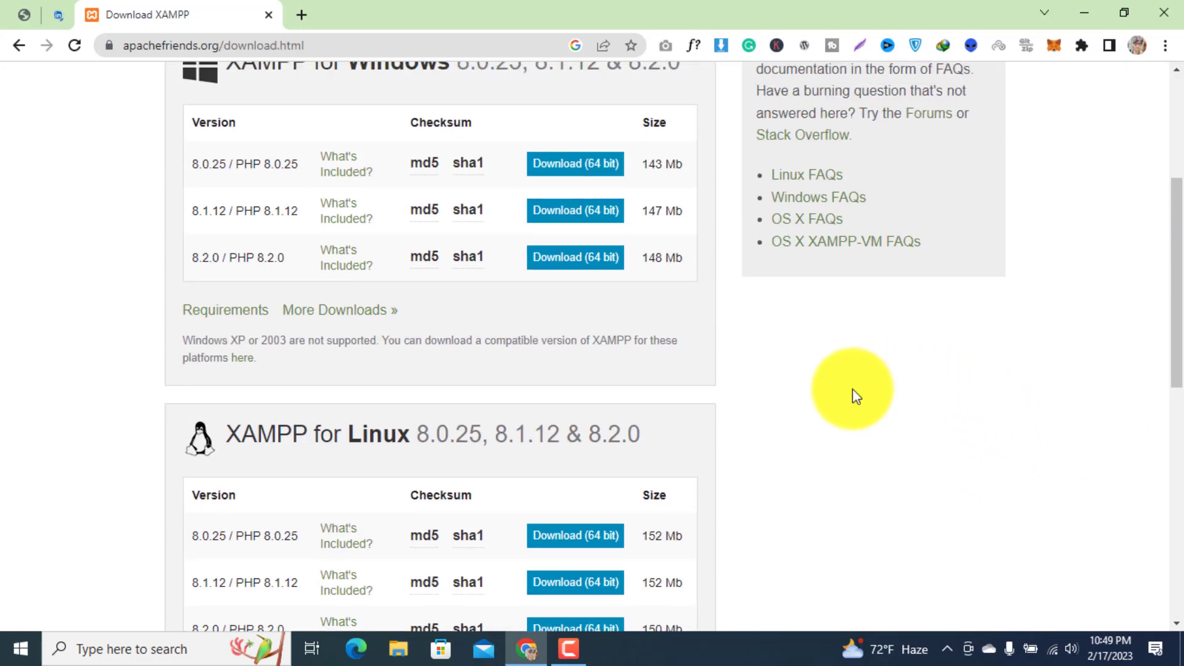
scroll(856, 396, up, 2)
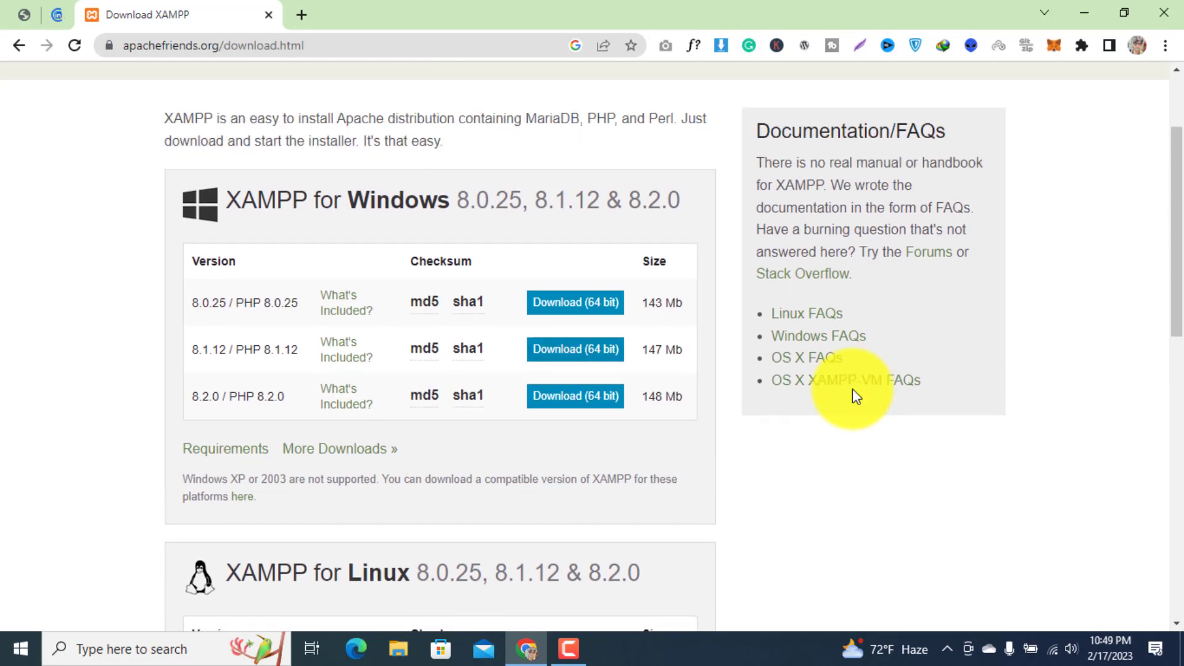
click(569, 304)
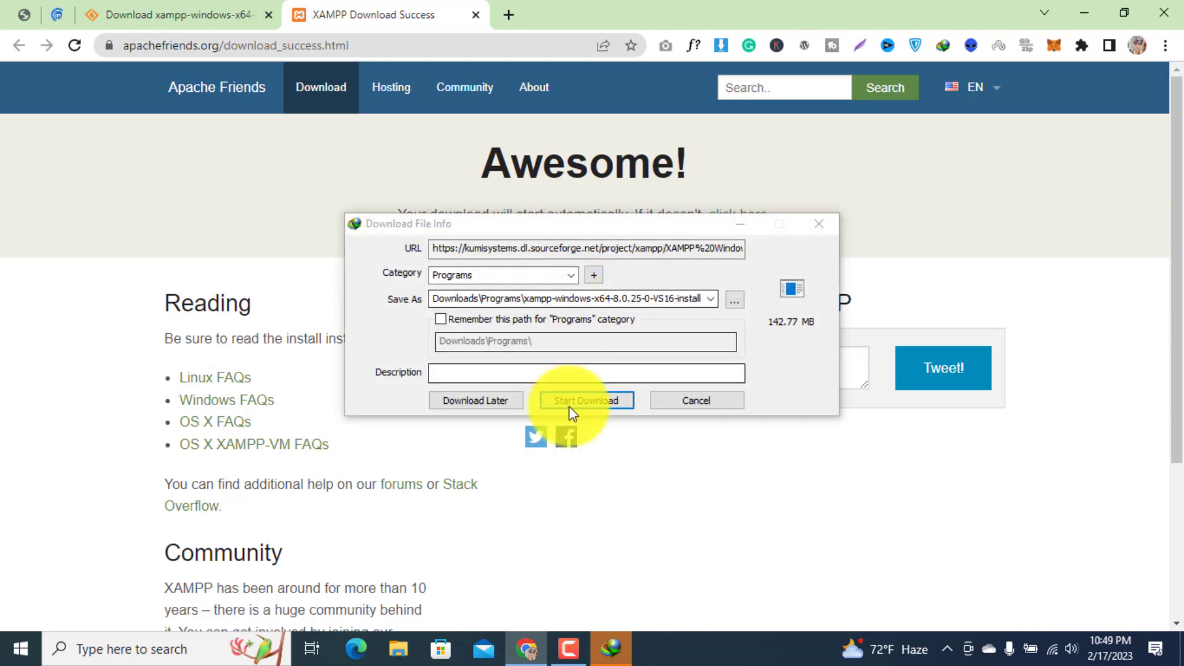
click(570, 401)
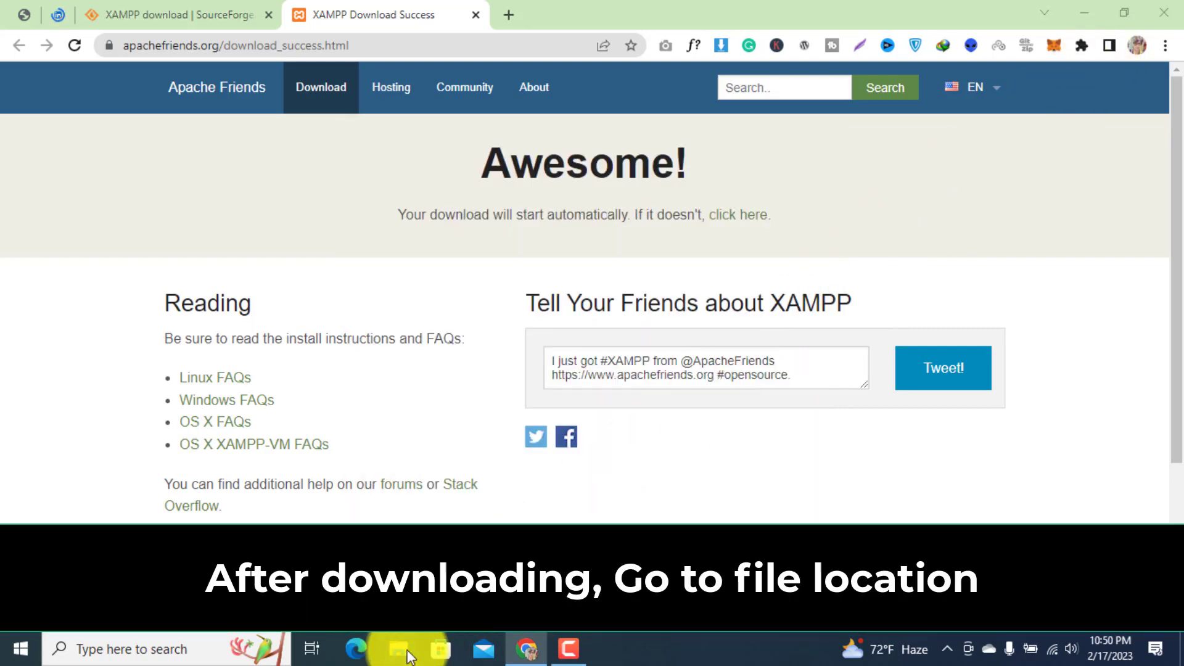
In File Explorer, open Downloads > Programs and select the xampp-windows-x64-7.4.33 installer.
click(399, 649)
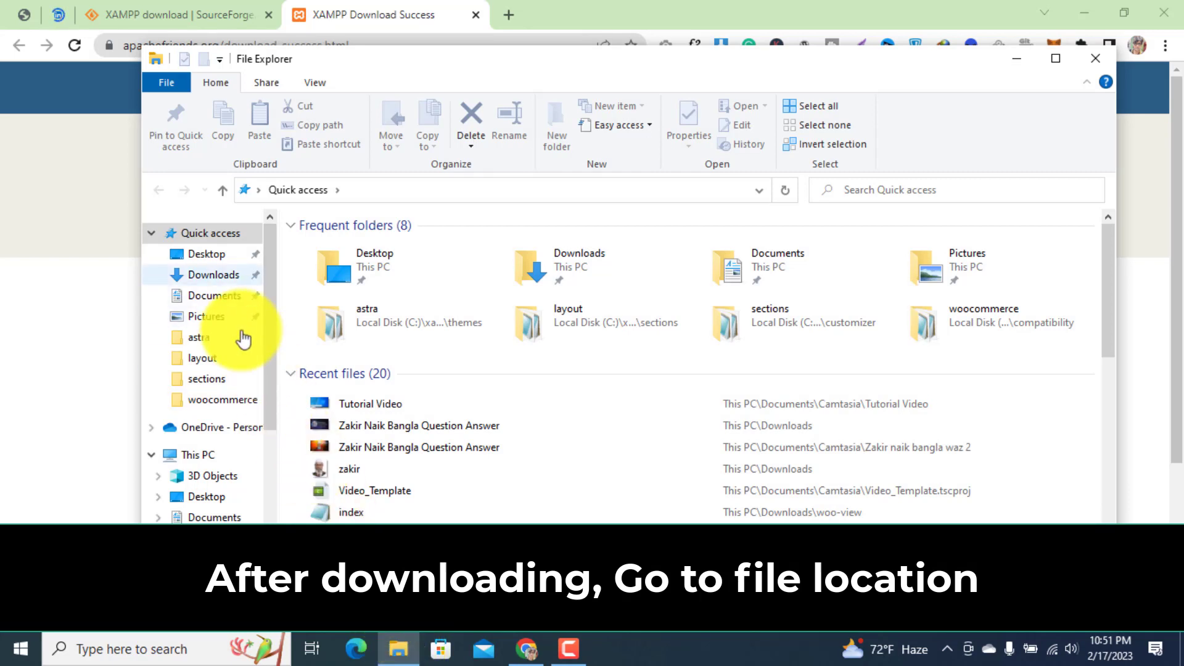
click(213, 277)
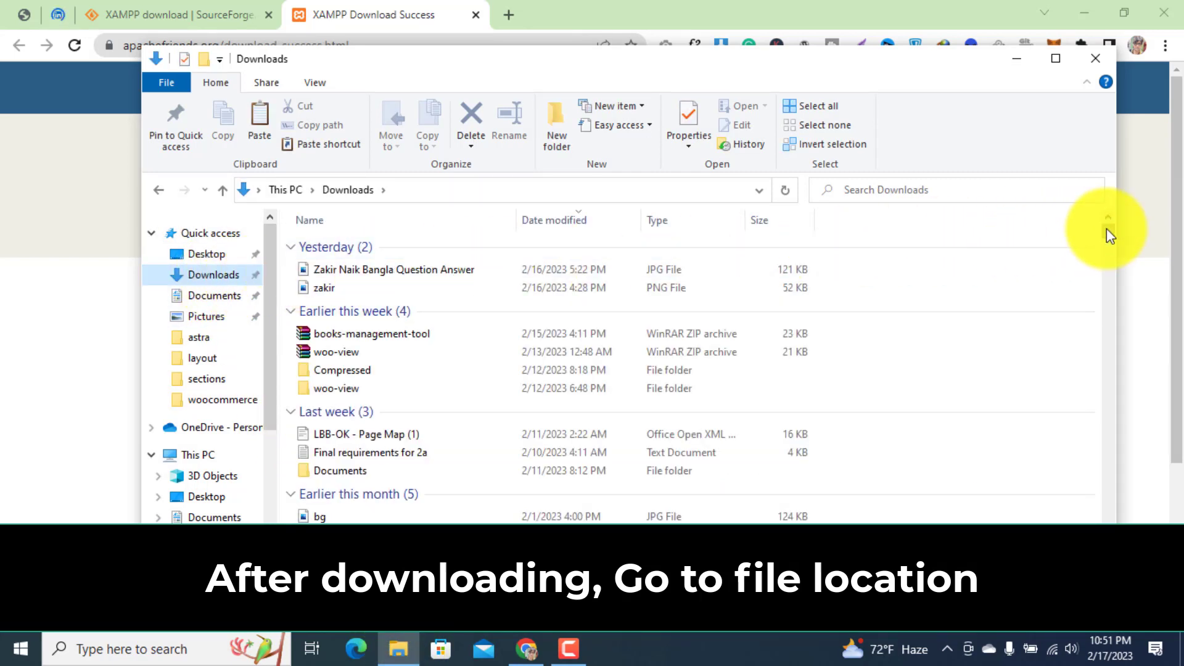
scroll(1107, 234, down, 4)
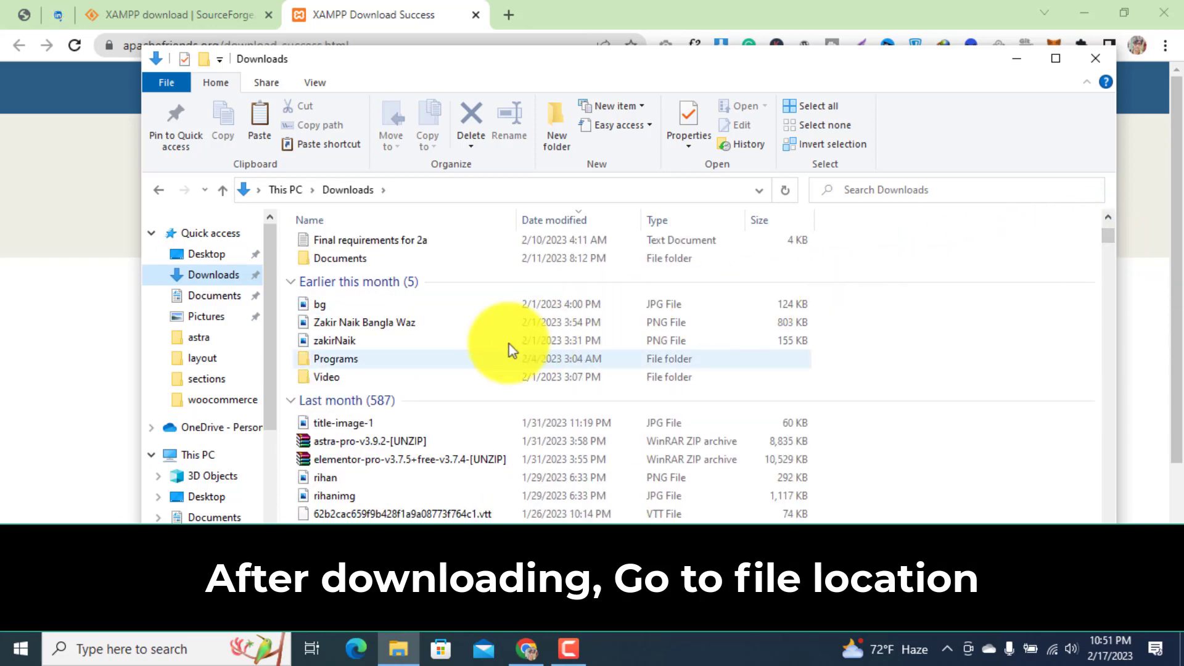
double_click(410, 362)
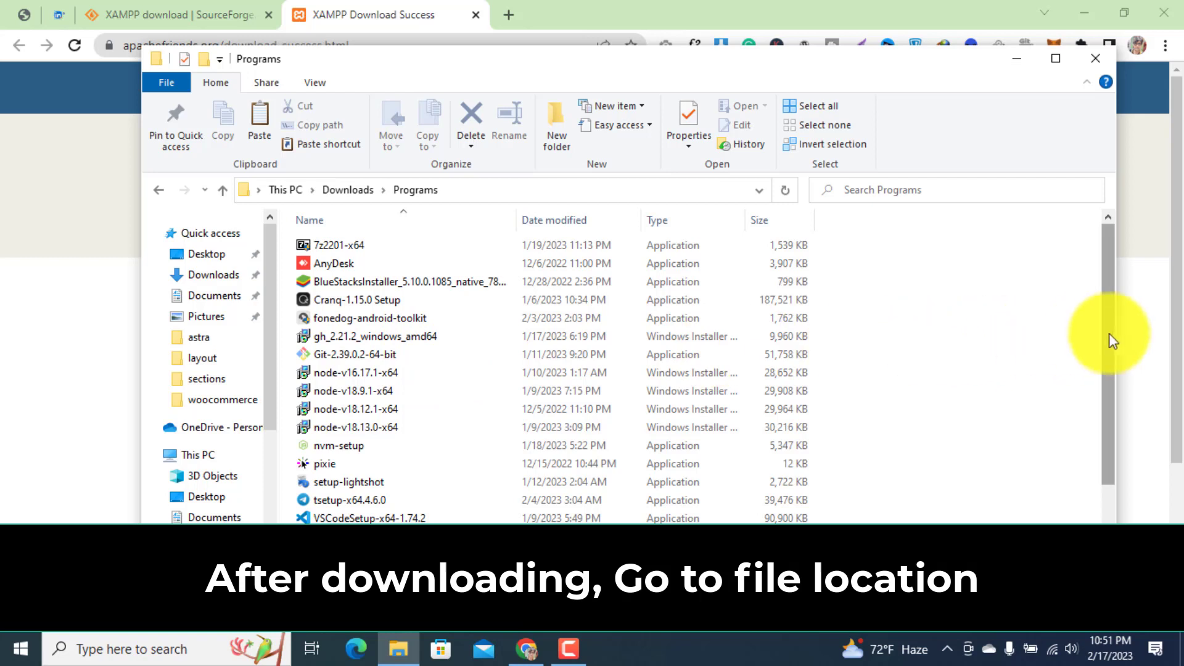
scroll(1109, 349, down, 2)
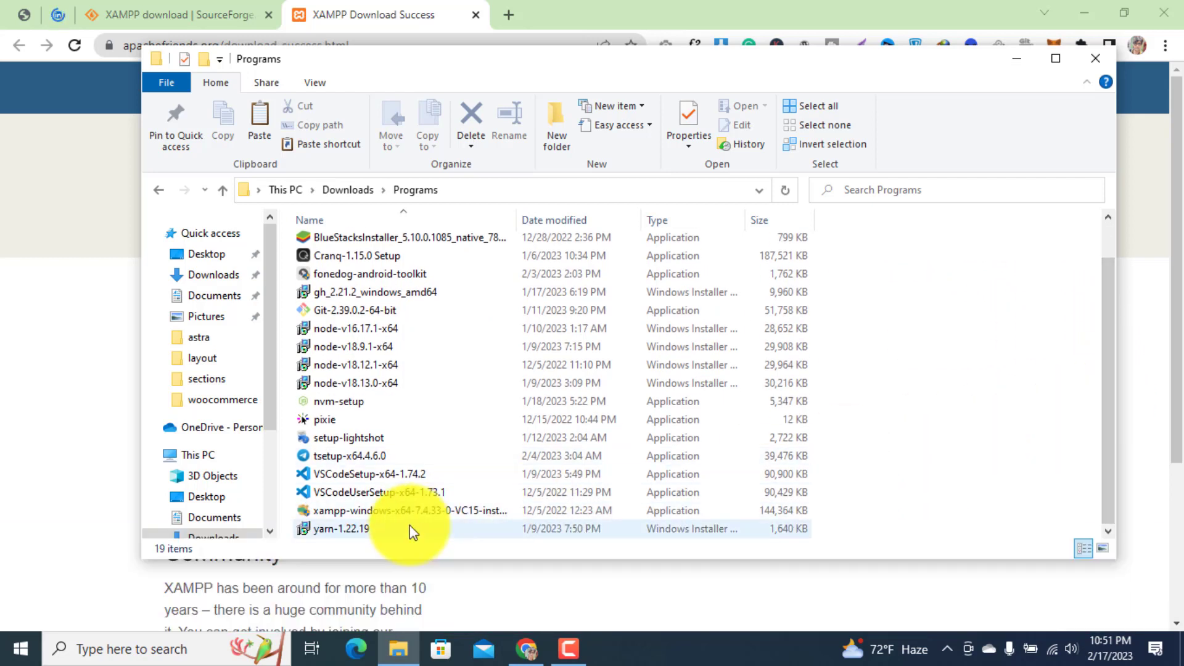
click(382, 510)
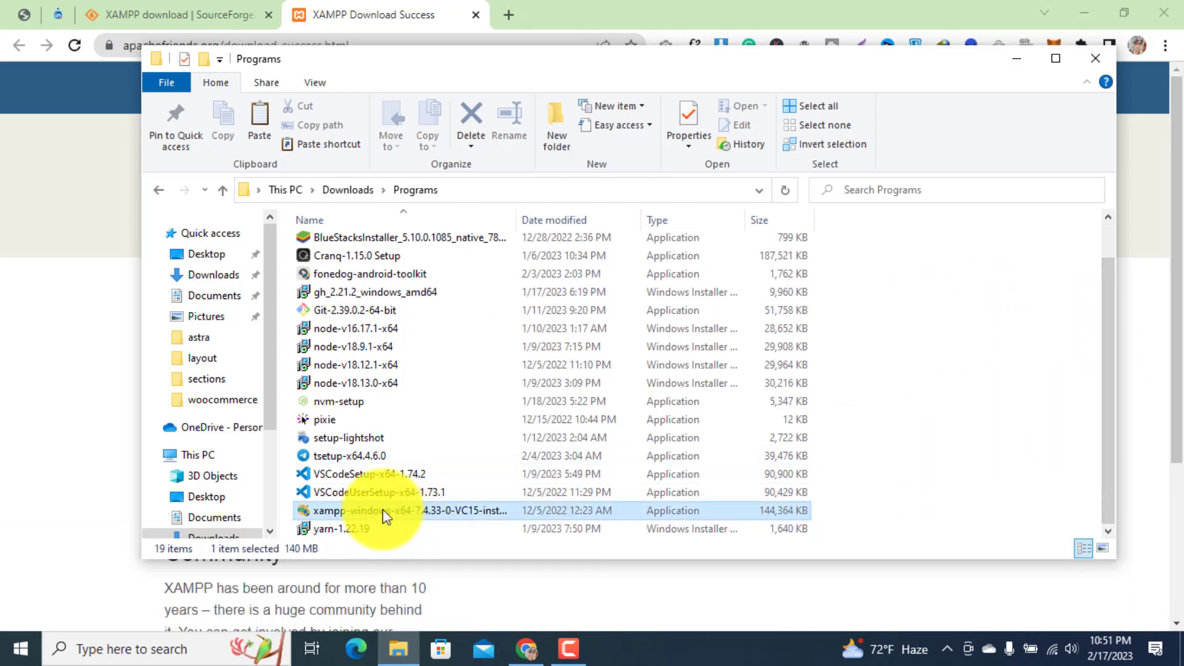
Run the XAMPP installer as administrator and dismiss the User Account Control warning.
right_click(382, 509)
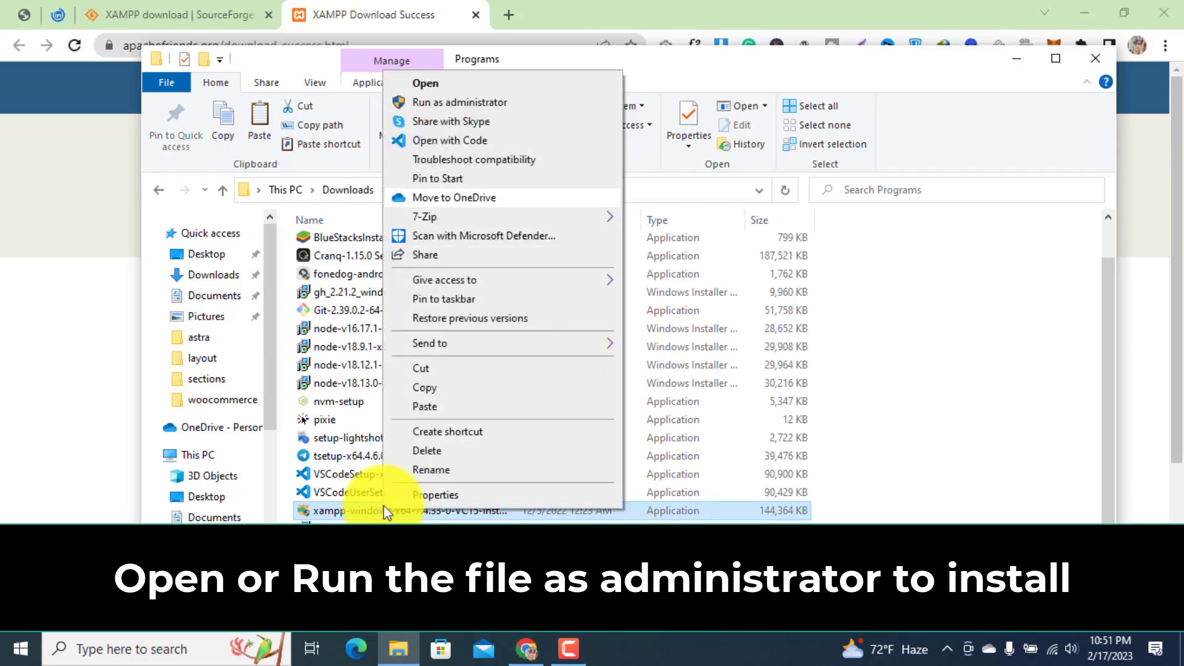
click(461, 103)
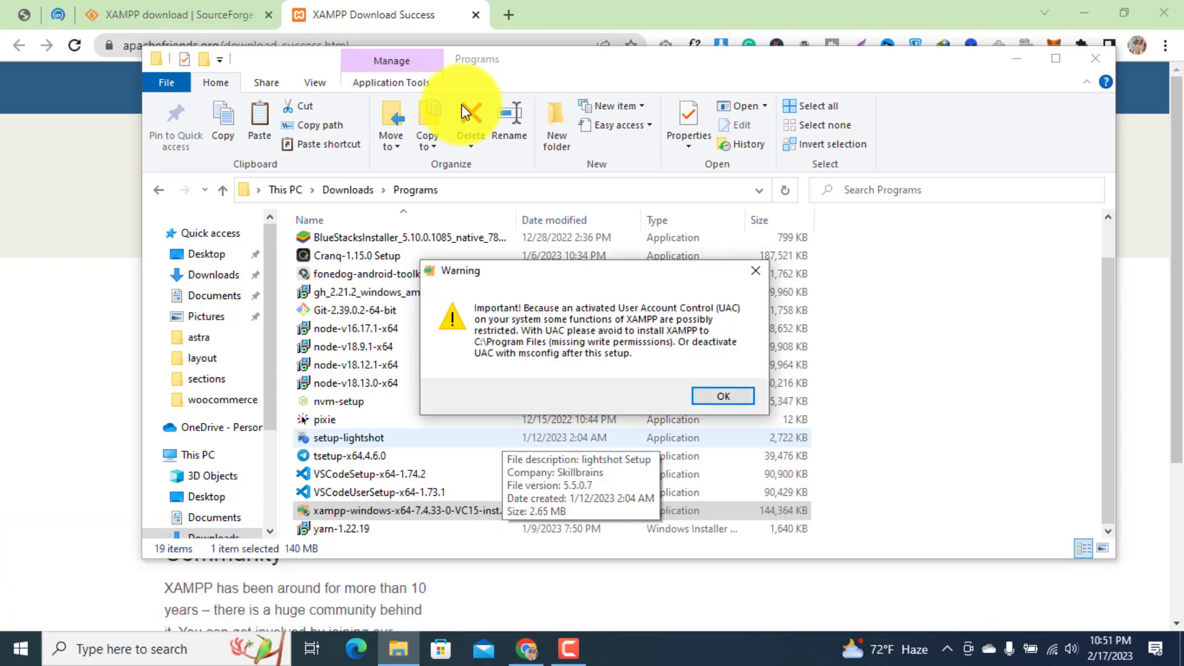
click(725, 397)
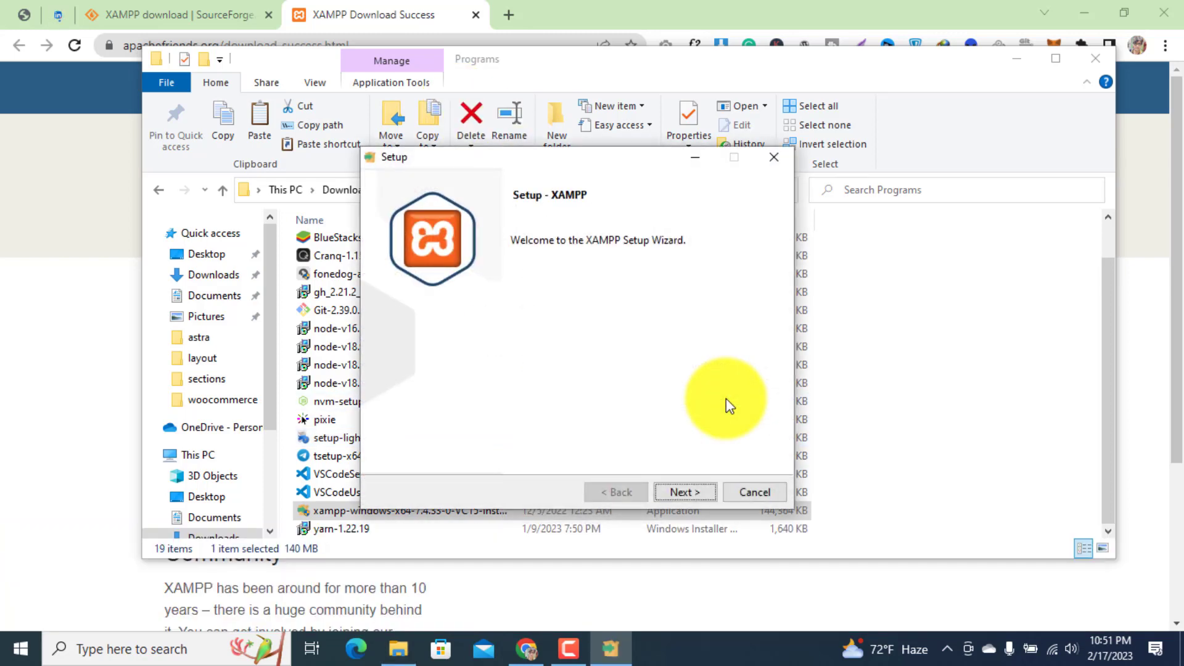
Proceed through the setup wizard with default components and the C:\xampp folder, then finish with the Control Panel launching.
click(691, 490)
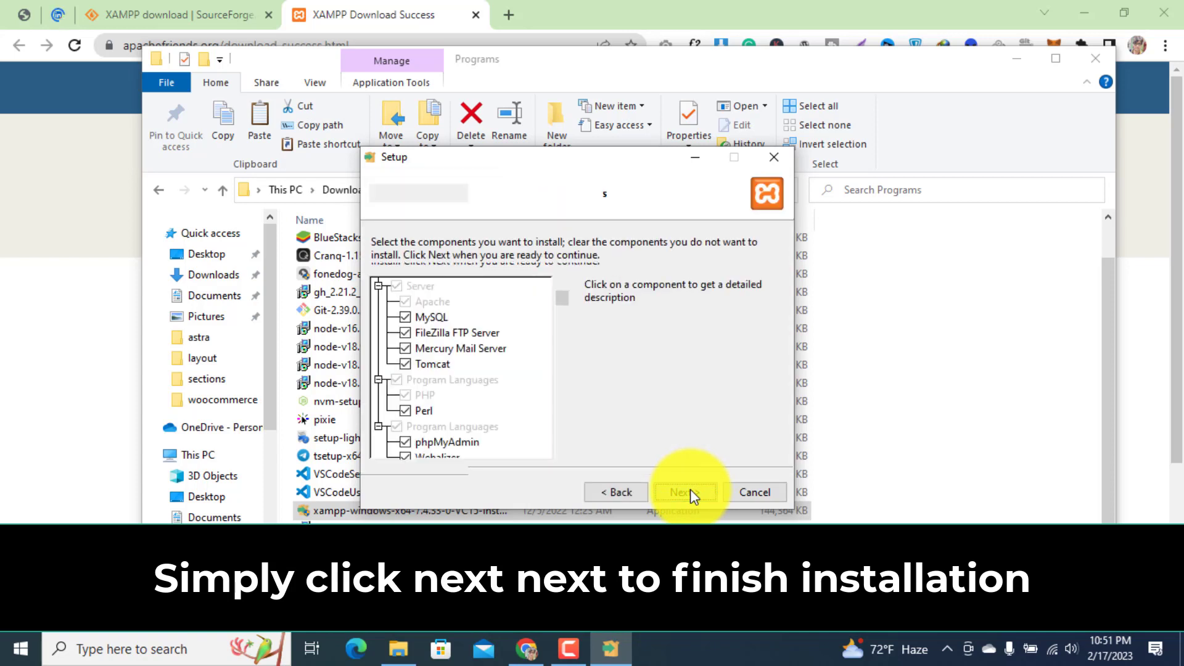
click(691, 490)
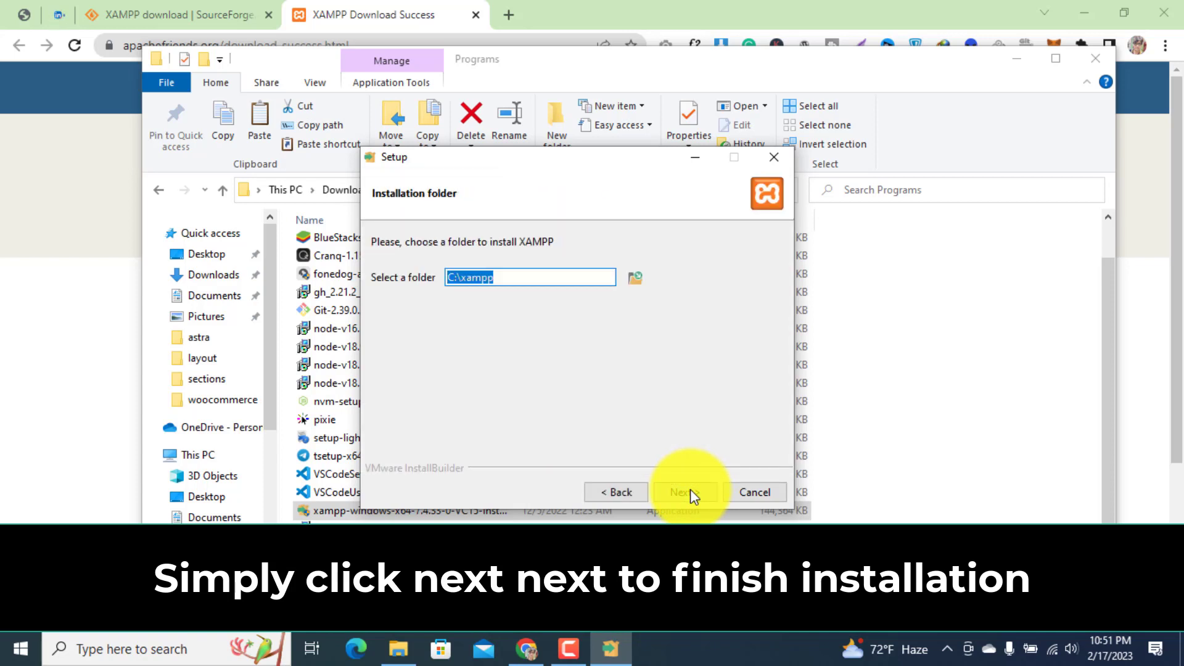
click(691, 490)
click(690, 492)
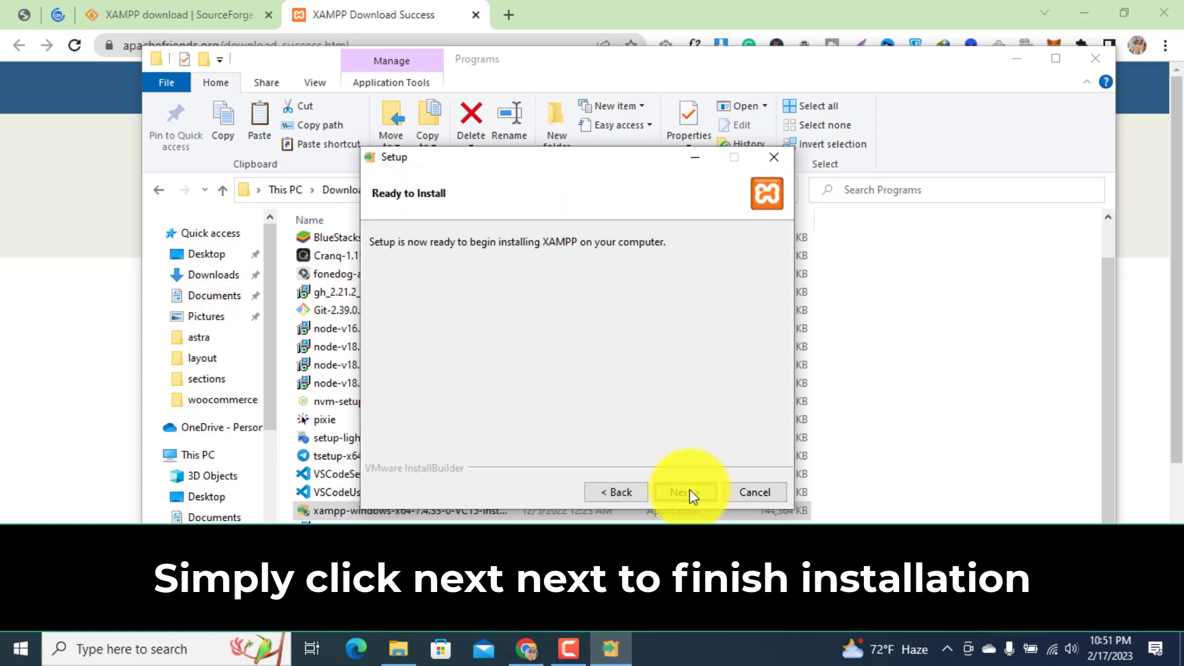
click(690, 492)
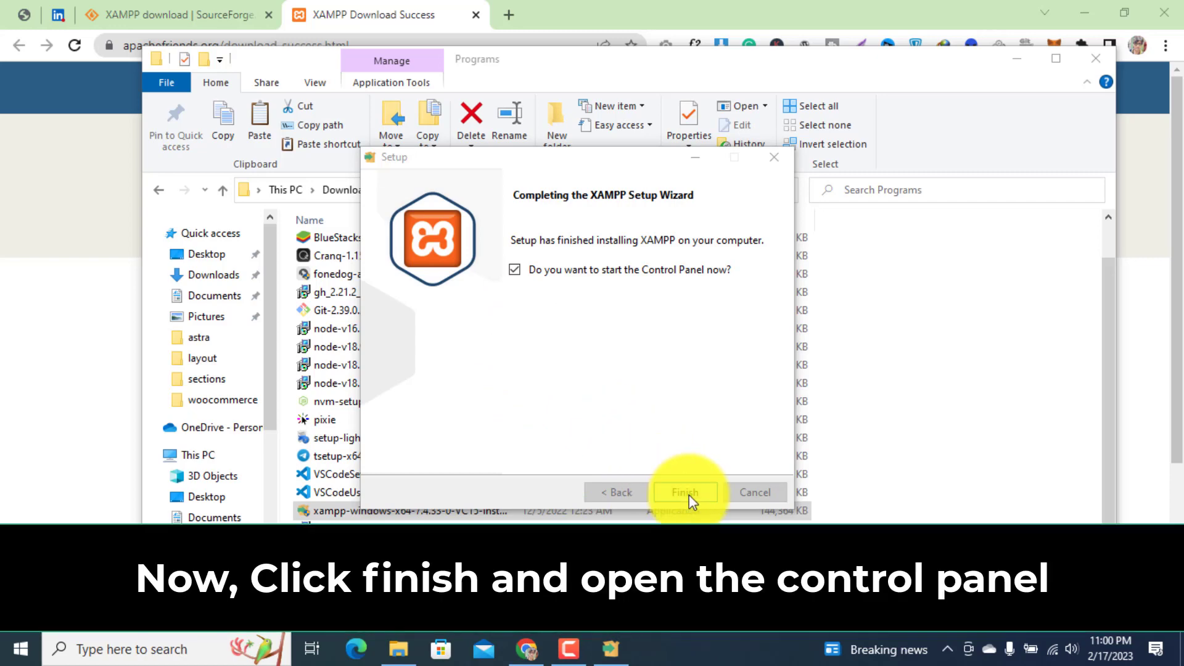
click(686, 492)
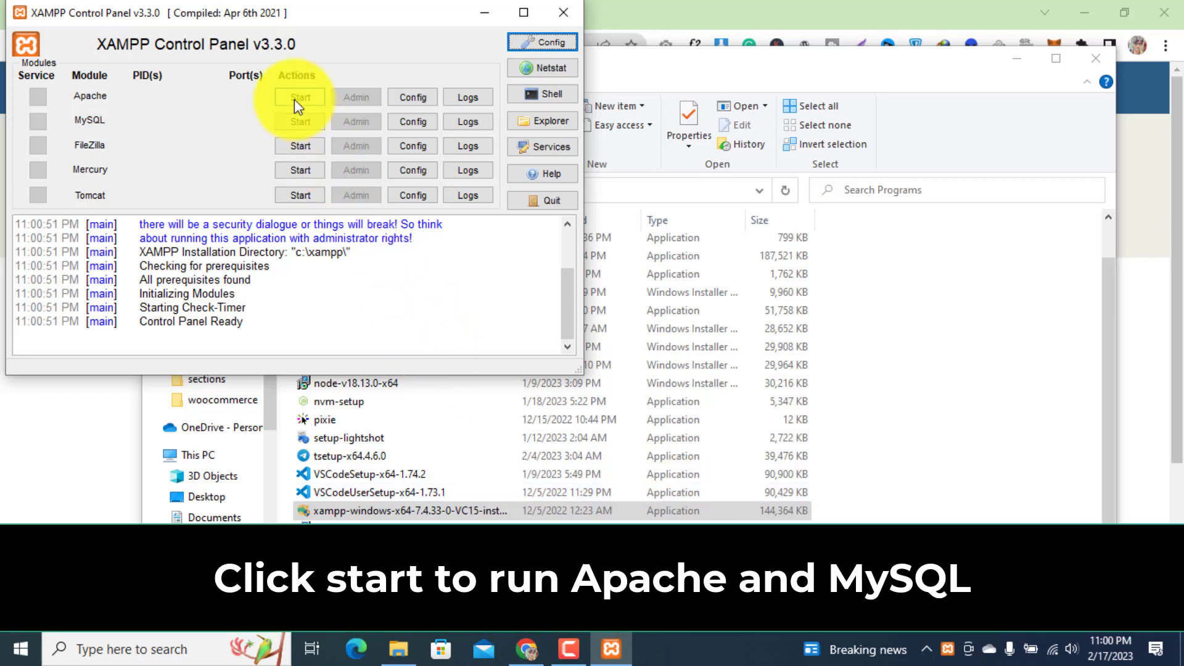
Start the Apache and MySQL modules and open phpMyAdmin through MySQL's Admin.
click(294, 100)
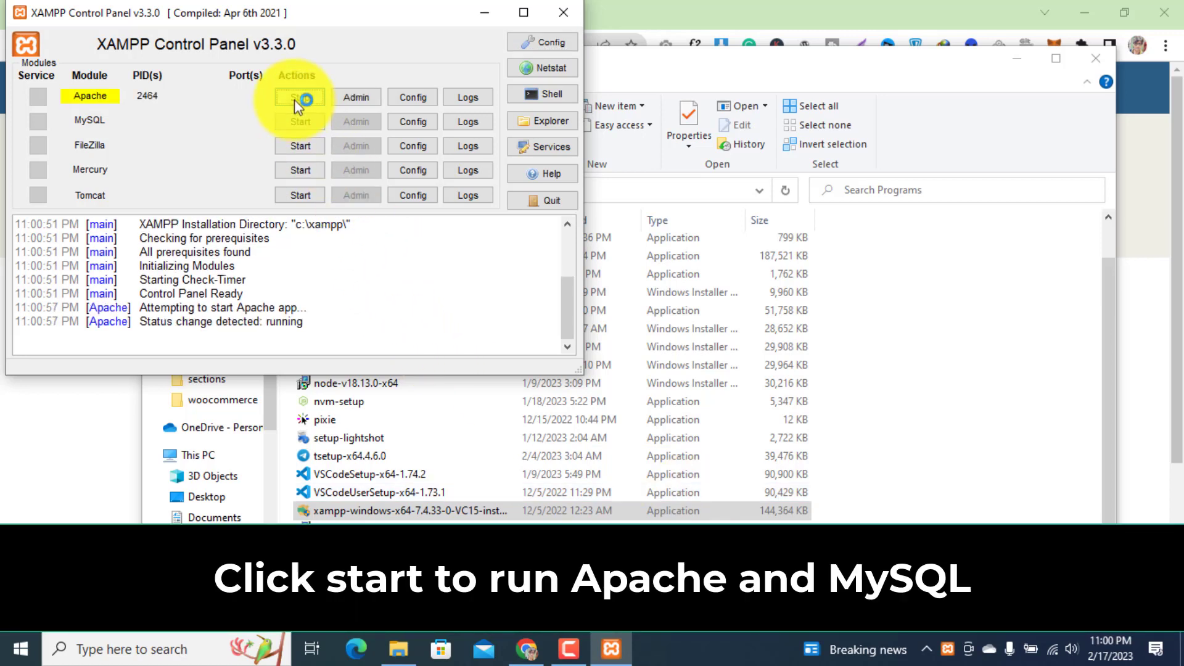
click(300, 121)
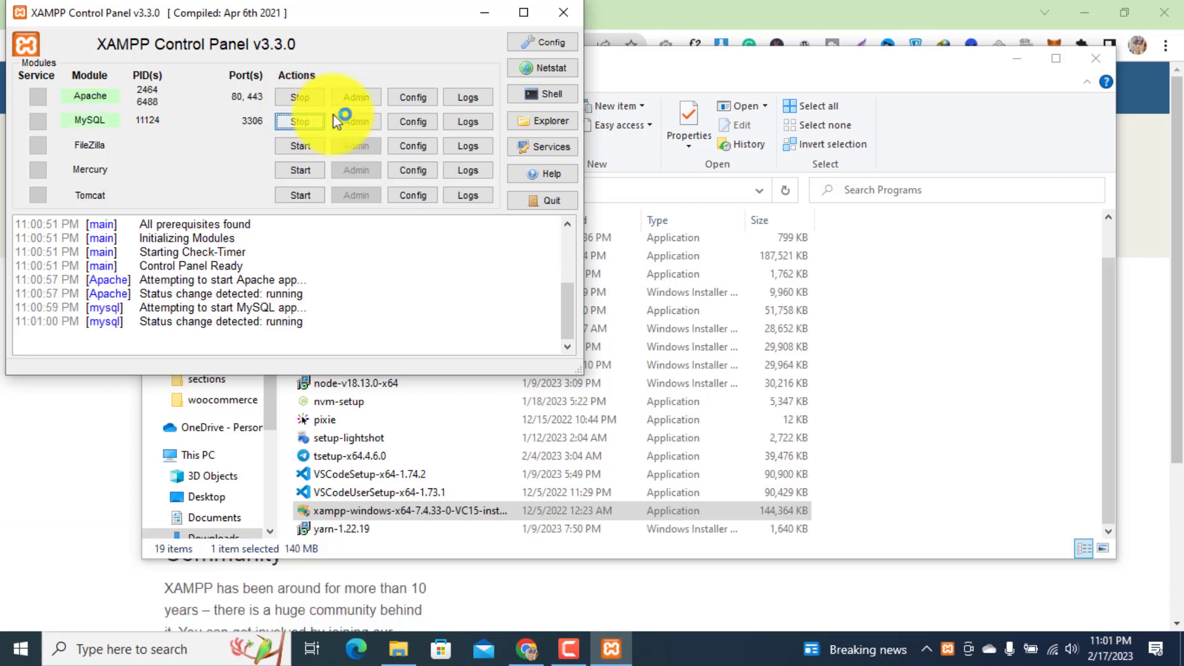
click(367, 123)
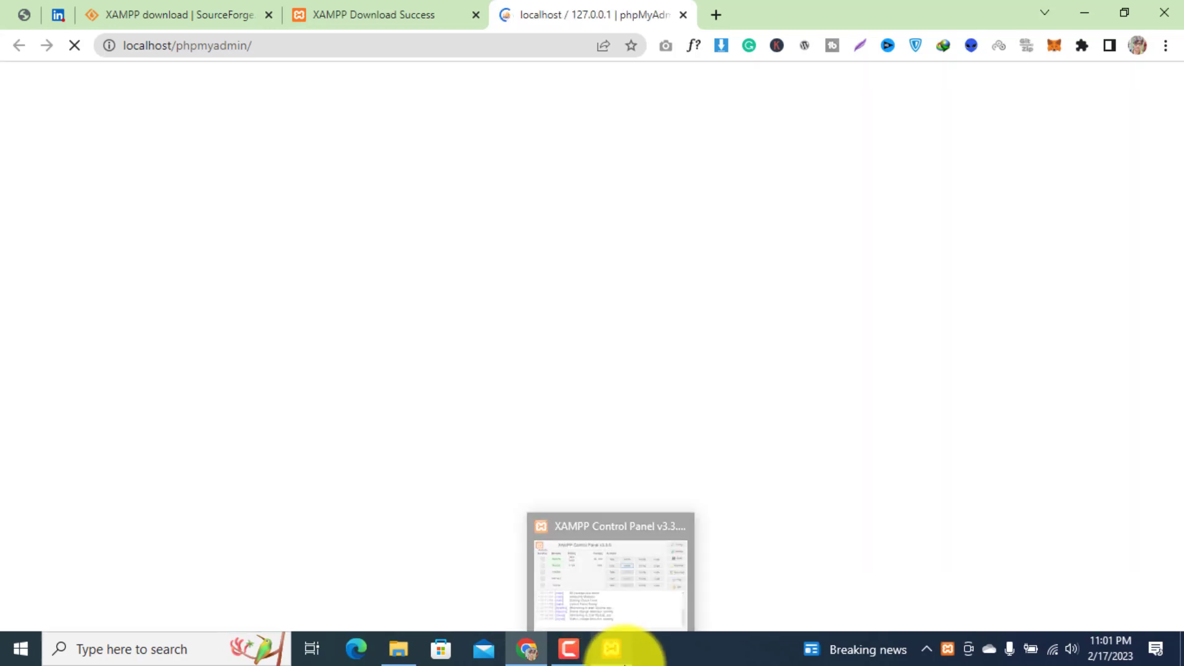
Open the XAMPP dashboard in the browser through Apache's Admin.
click(611, 648)
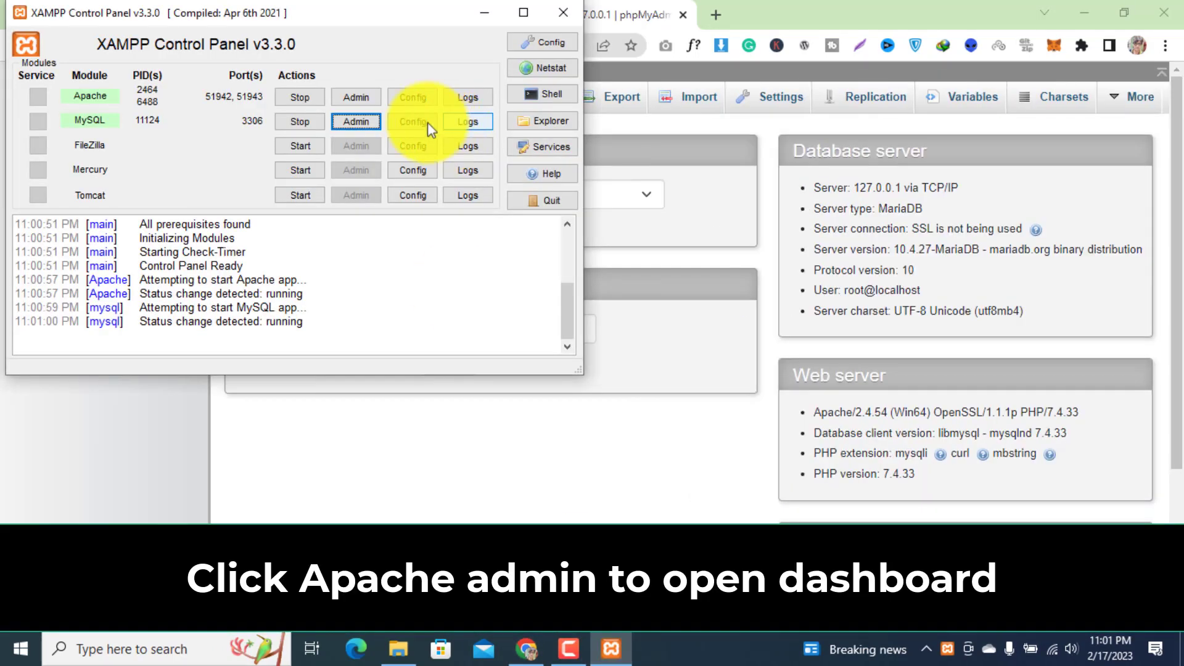
click(357, 97)
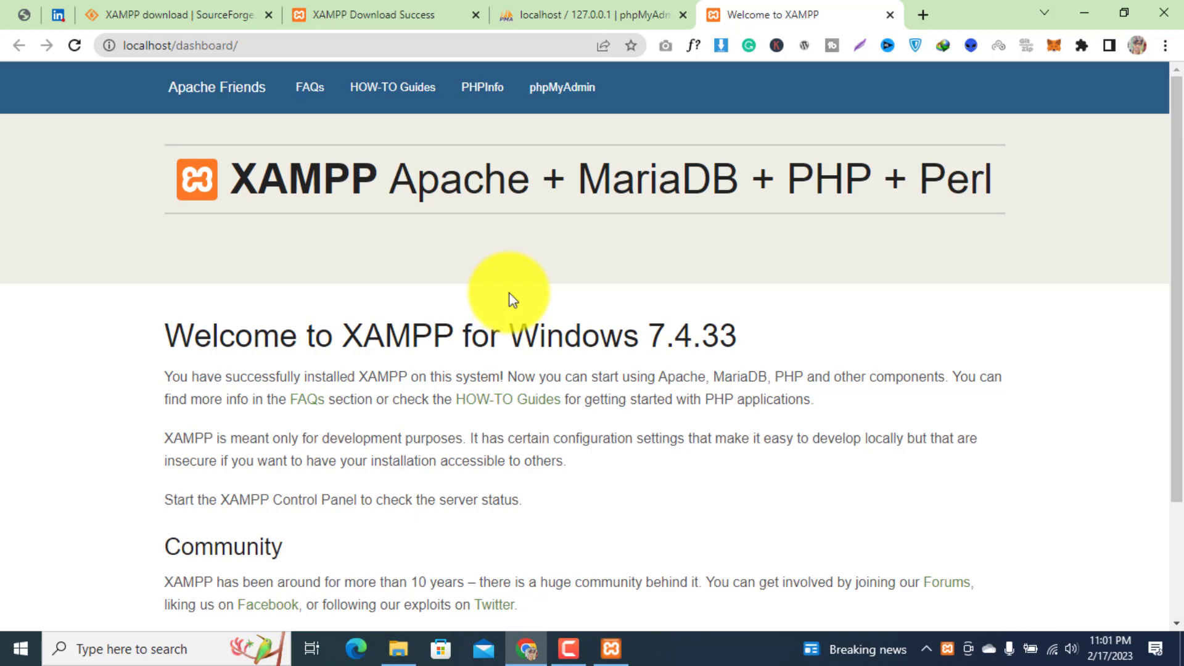
drag(1178, 192, 1178, 159)
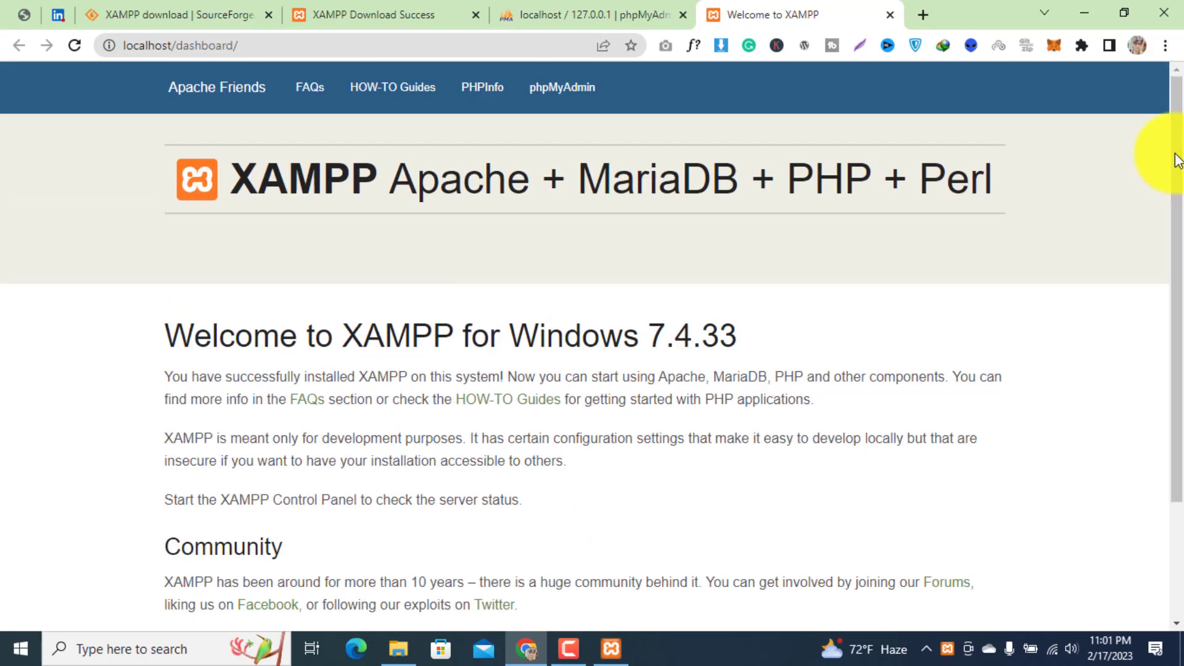
Open the XAMPP installation folder from the Control Panel and go into htdocs.
click(610, 648)
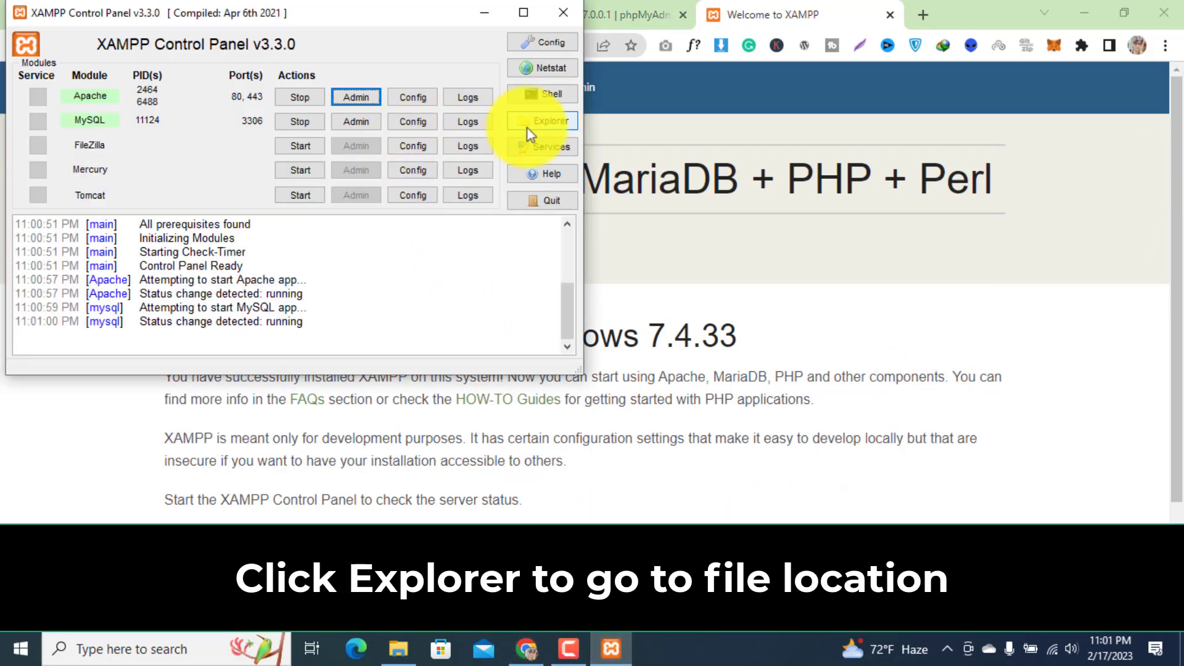
click(546, 124)
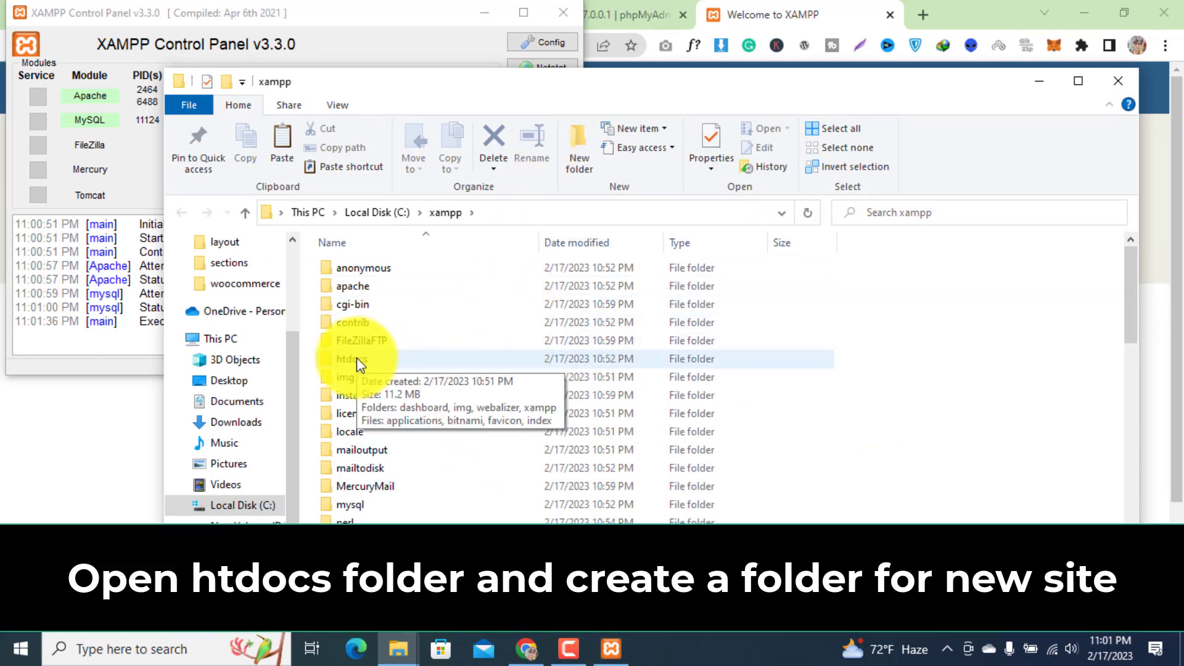
double_click(357, 358)
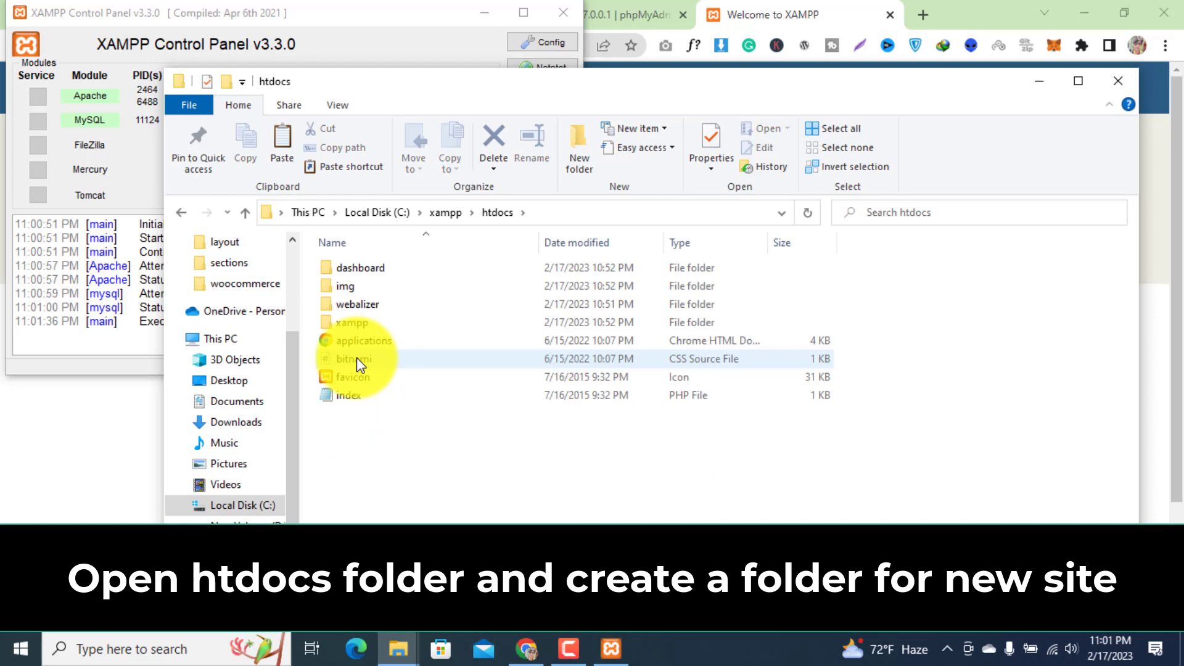
Create a new folder inside htdocs.
right_click(397, 447)
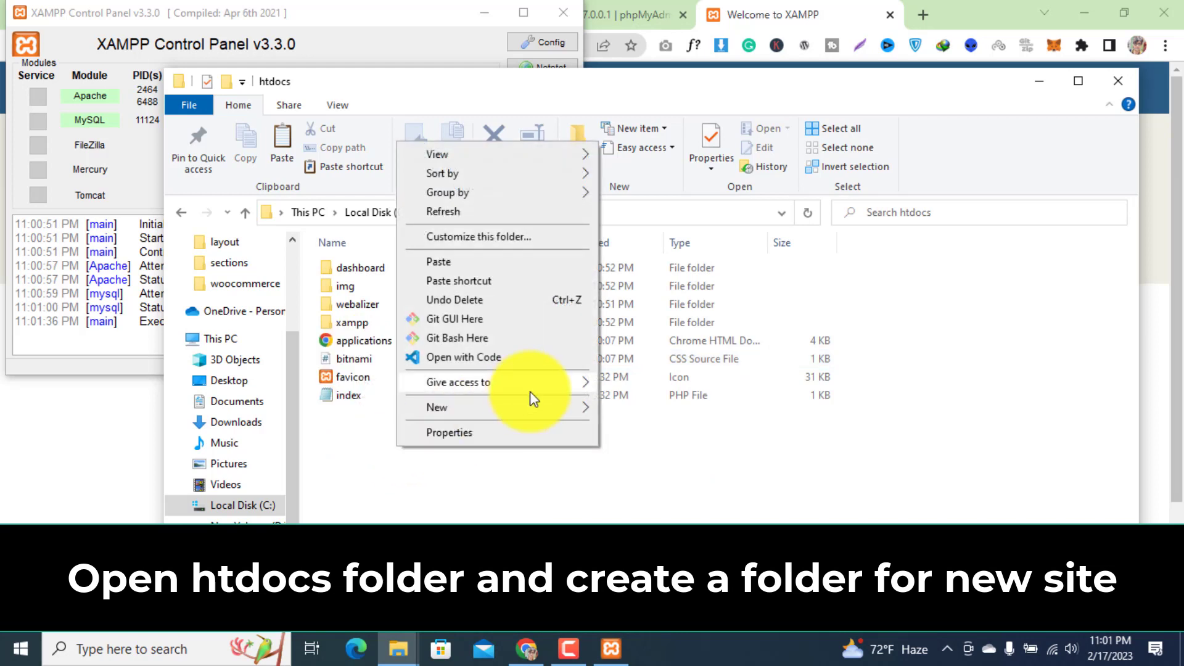
mouse_move(537, 399)
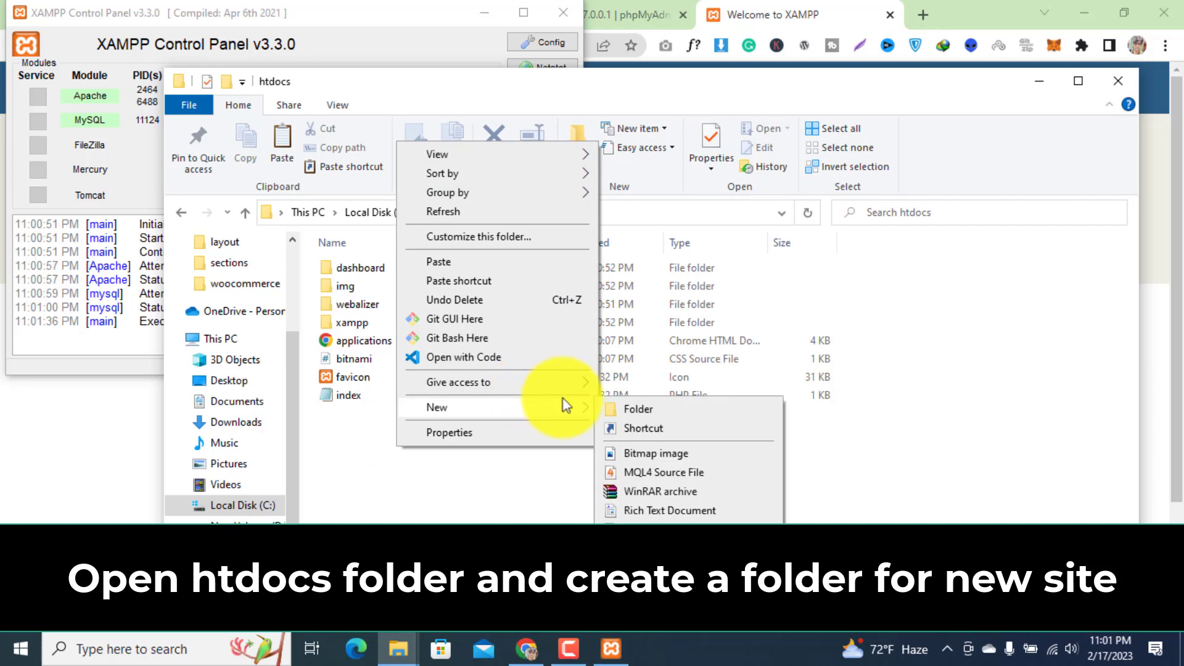
click(635, 412)
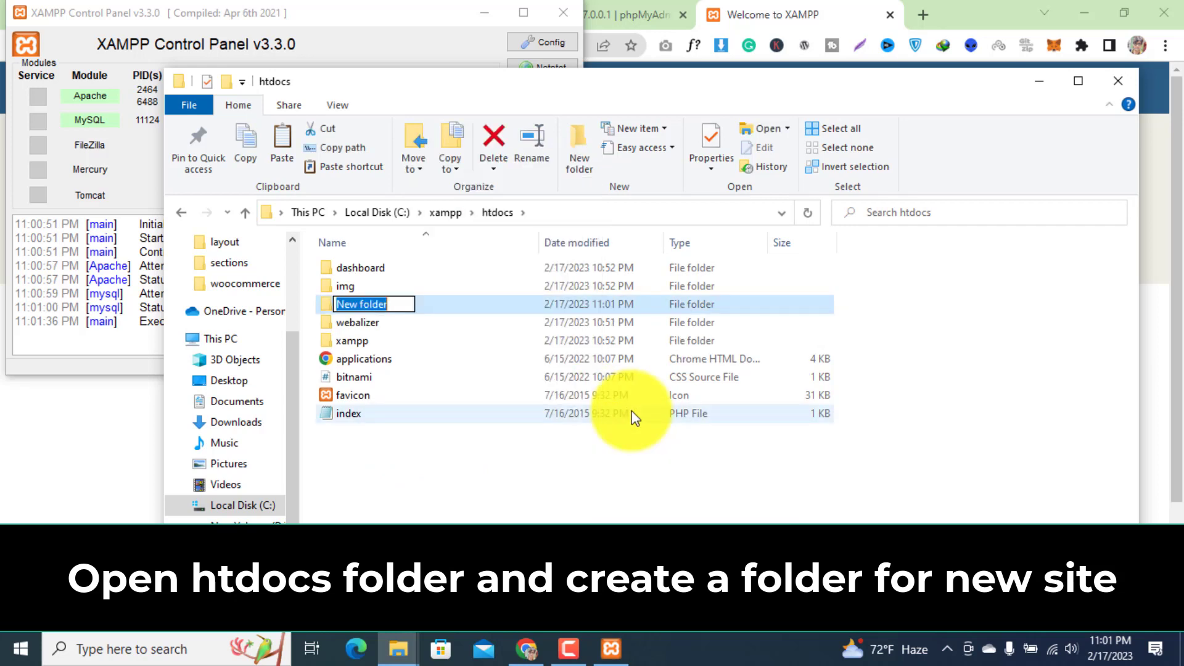
Name the new folder mynewsite.
text(myne)
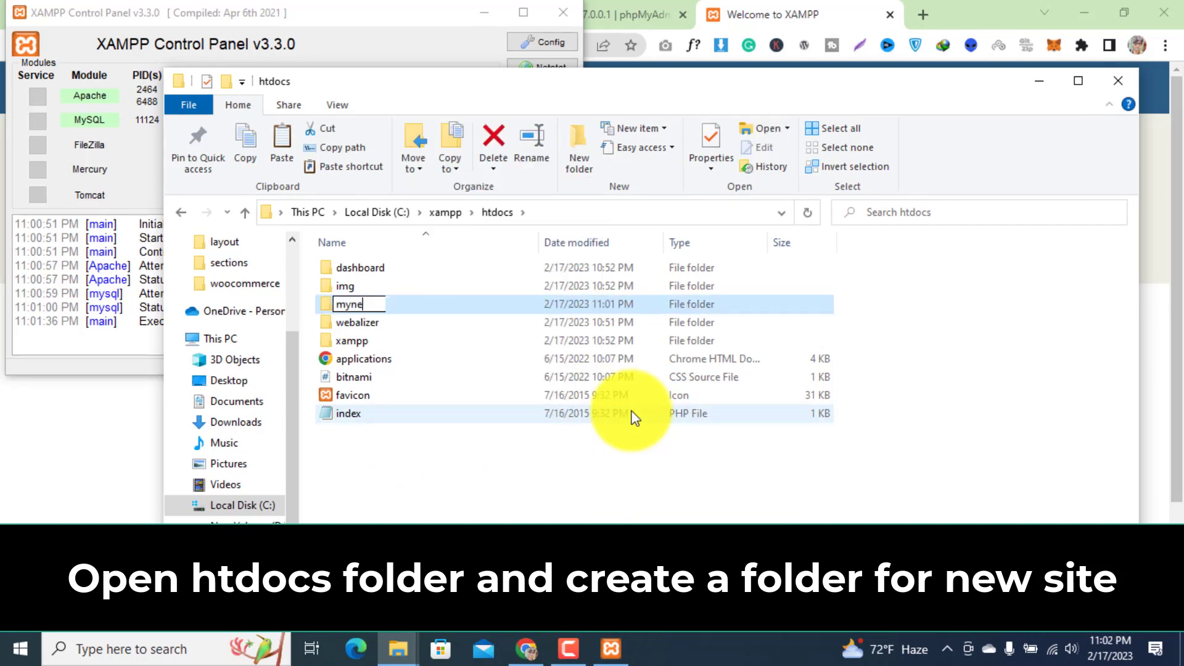
text(wsite)
click(559, 483)
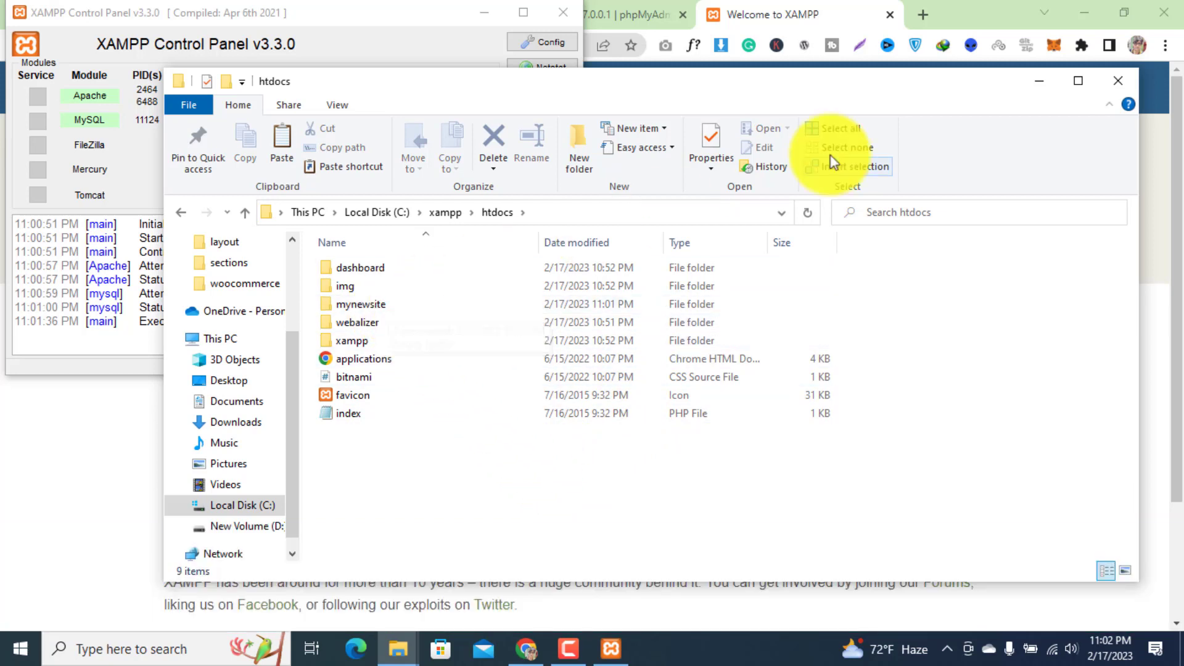
Visit localhost/mynewsite in the browser to open the new site.
click(1038, 82)
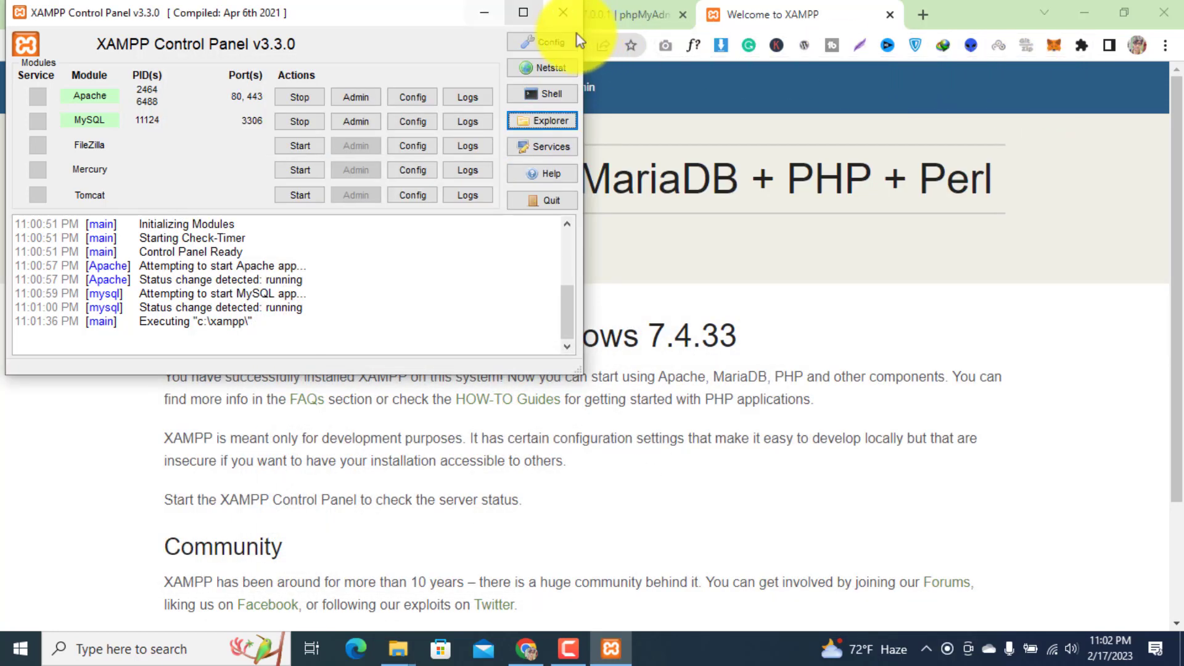
click(484, 12)
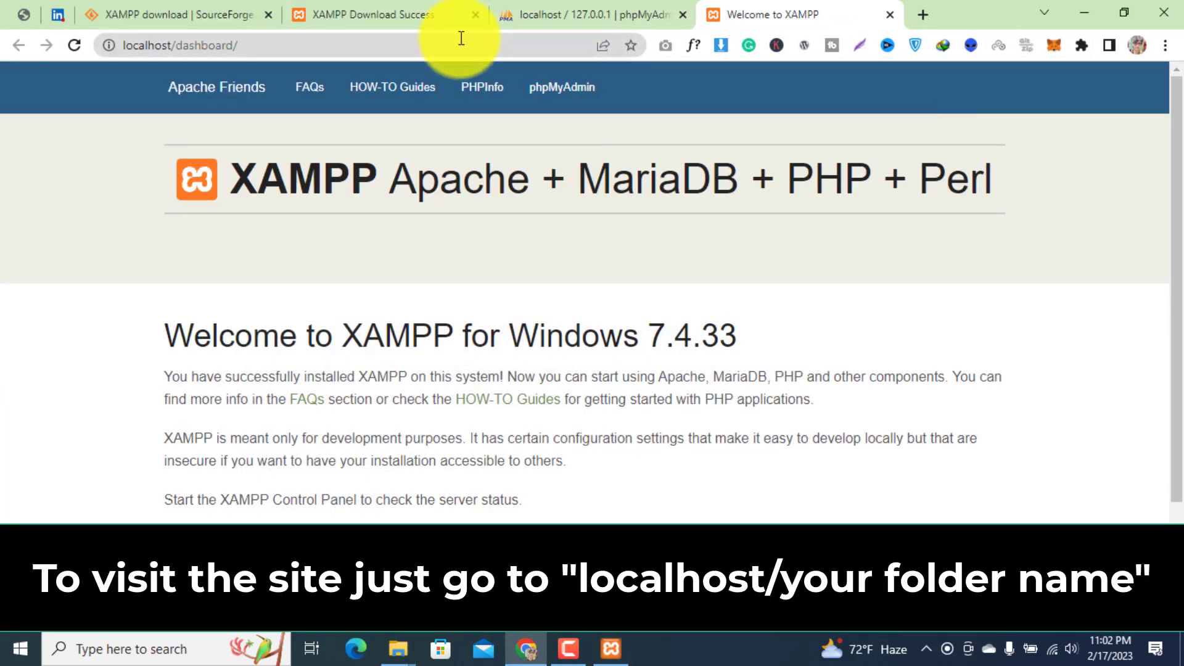
click(462, 38)
click(462, 38)
key(BackSpace)
key(BackSpace)
key(BackSpace)
key(BackSpace)
key(BackSpace)
key(BackSpace)
key(BackSpace)
key(BackSpace)
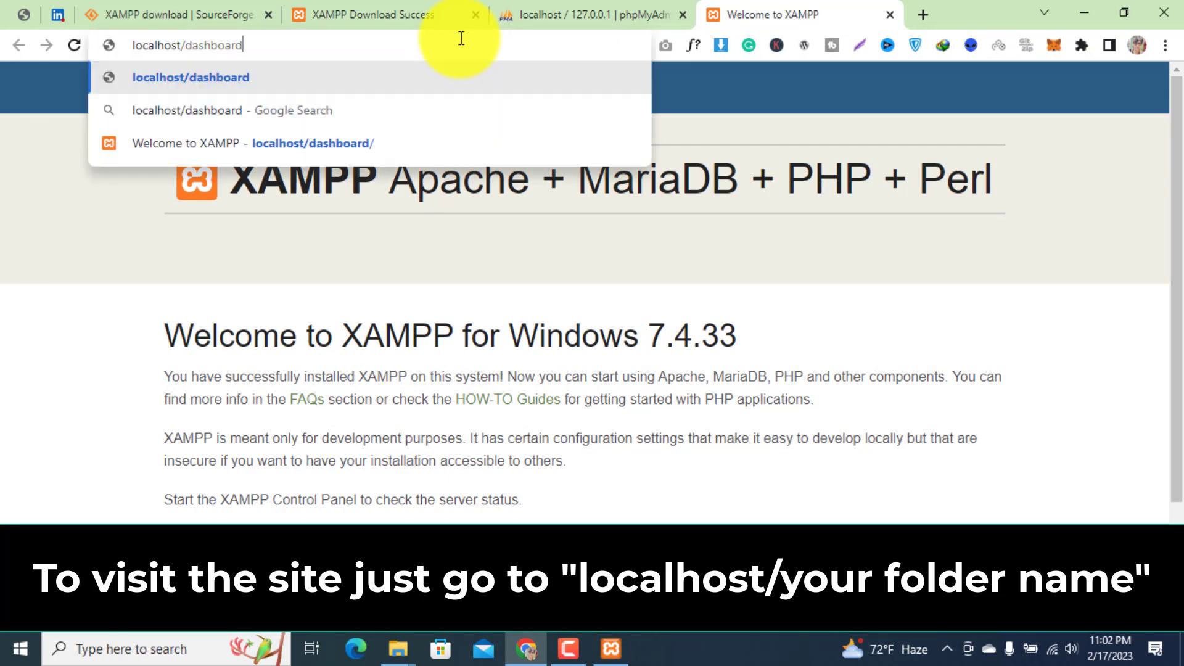
key(BackSpace)
key(BackSpace)
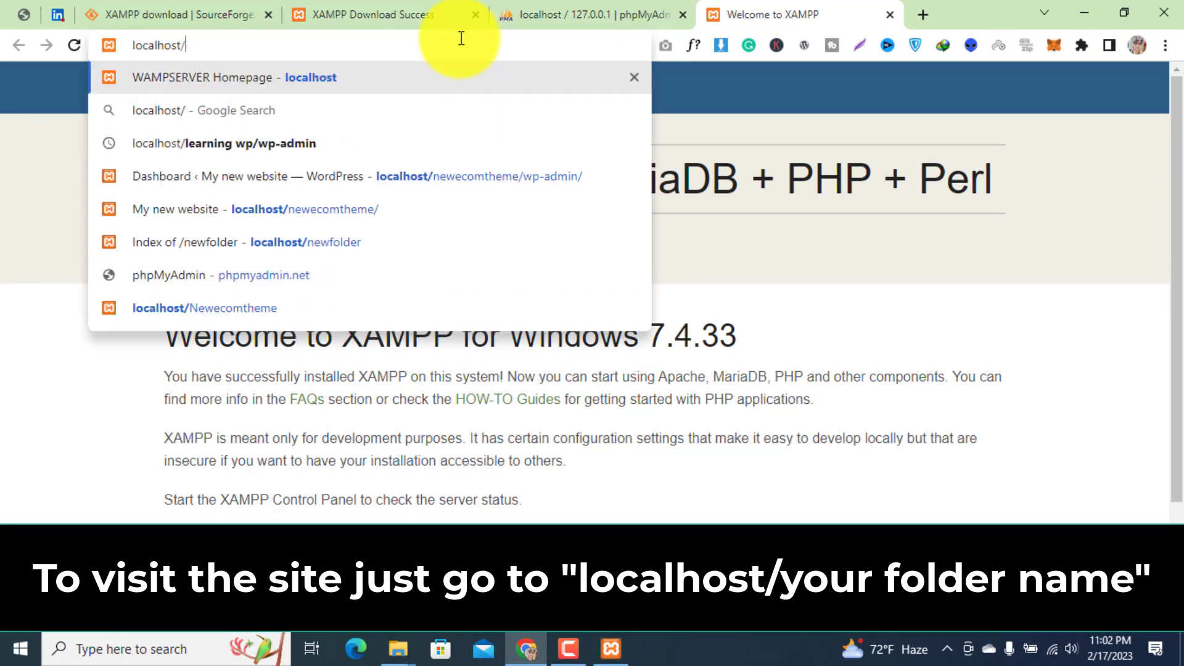
text(myn)
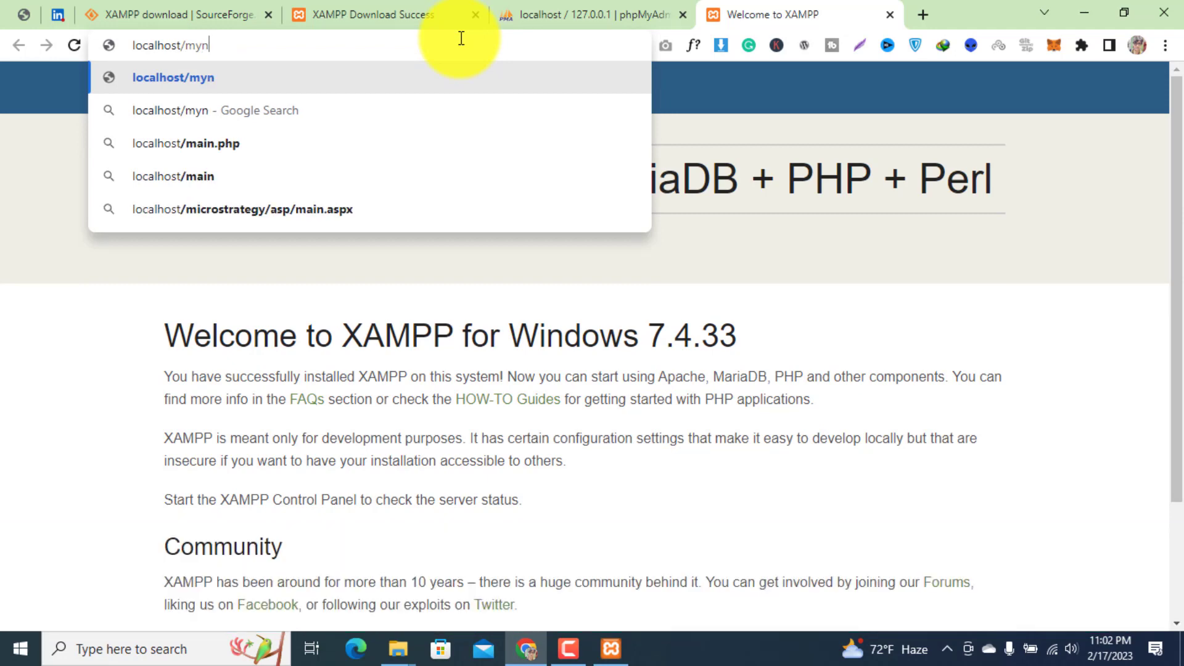
text(ewsite)
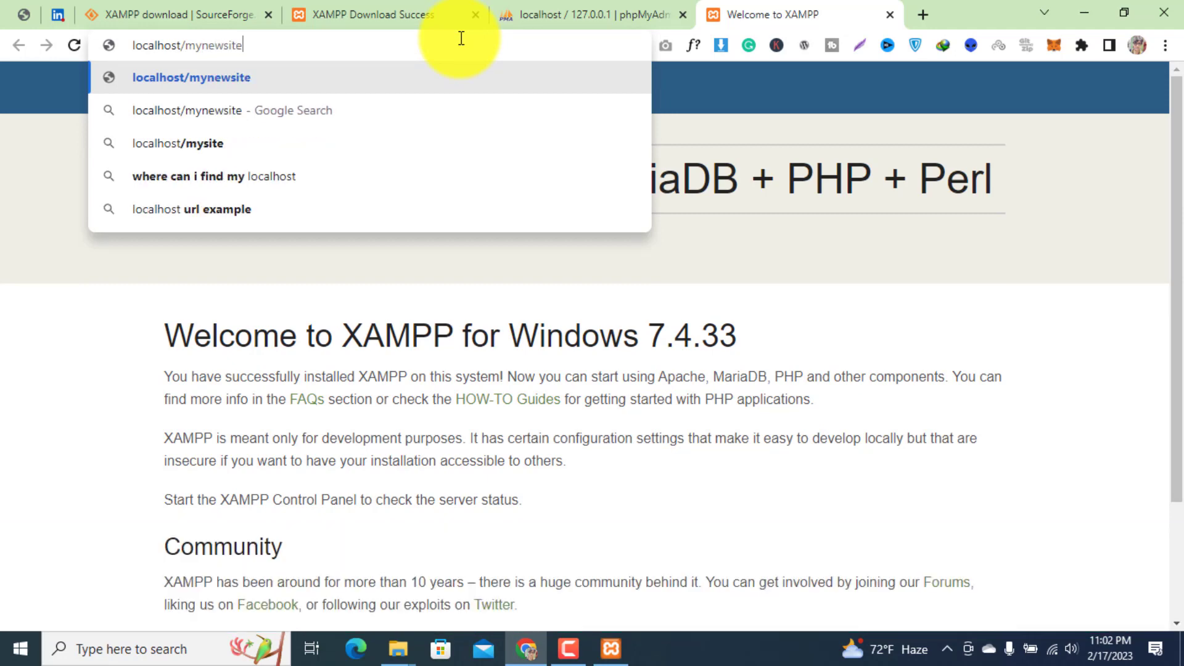
key(Return)
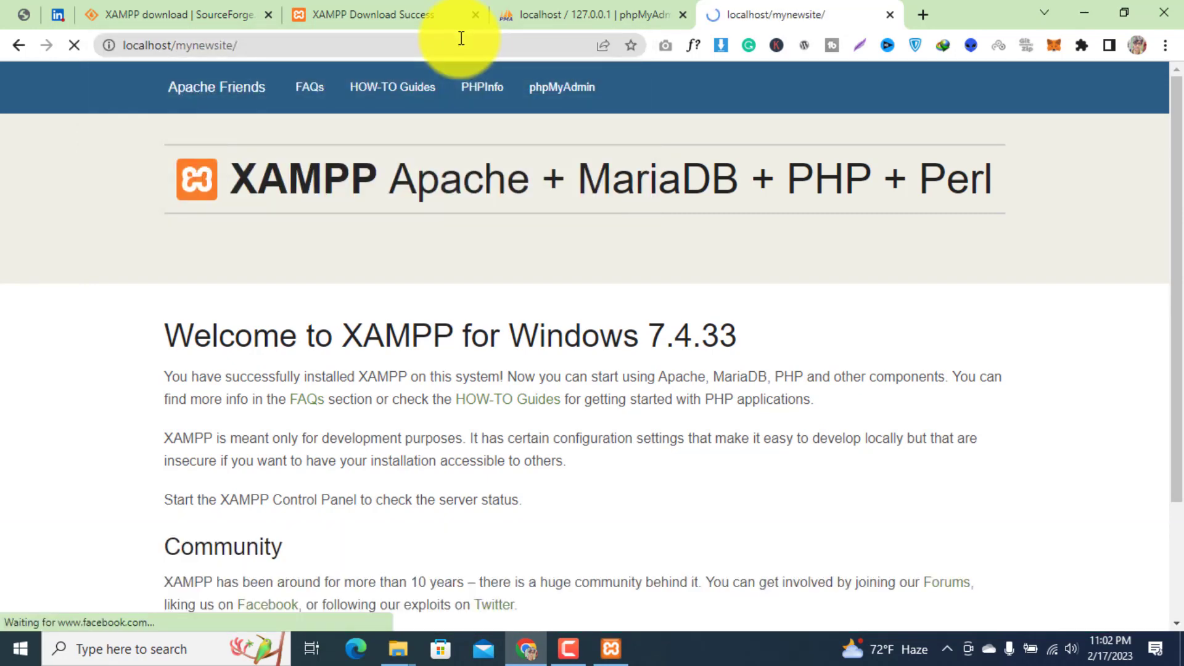